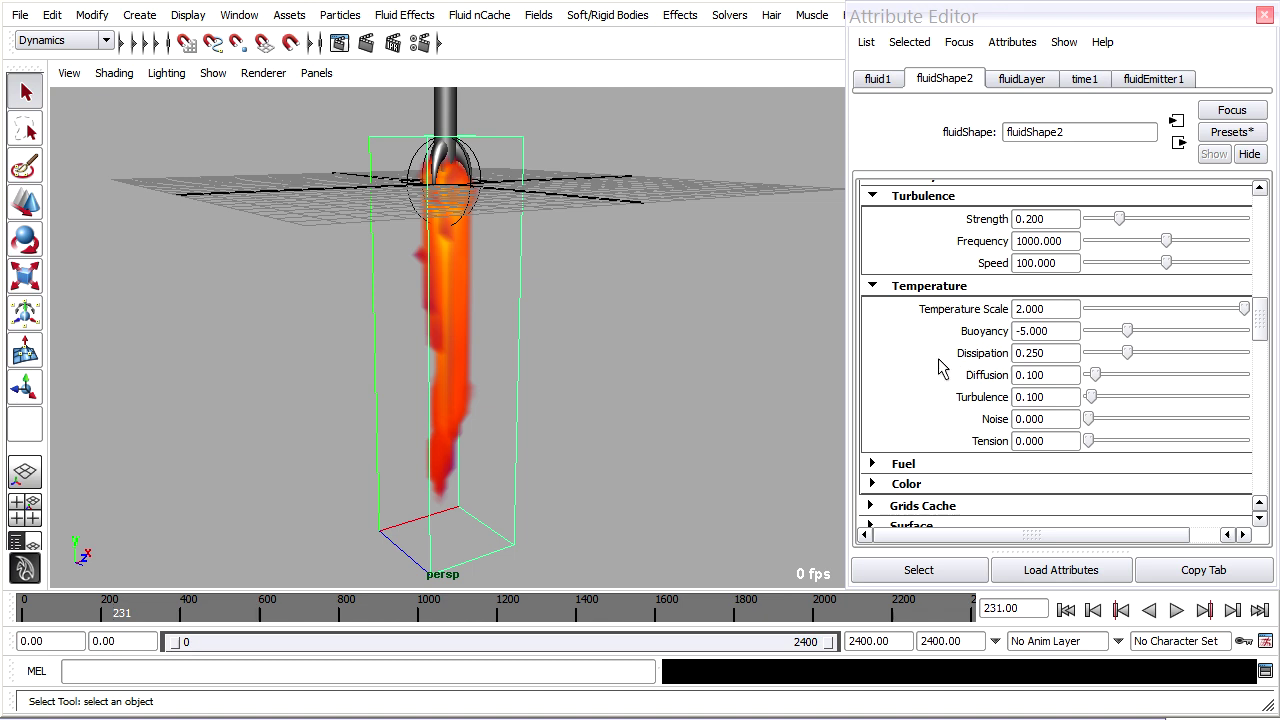
# Step: Set temperature Dissipation to 0.5, Diffusion to 0 and Turbulence to 0.3
pyautogui.doubleClick(1059, 352)
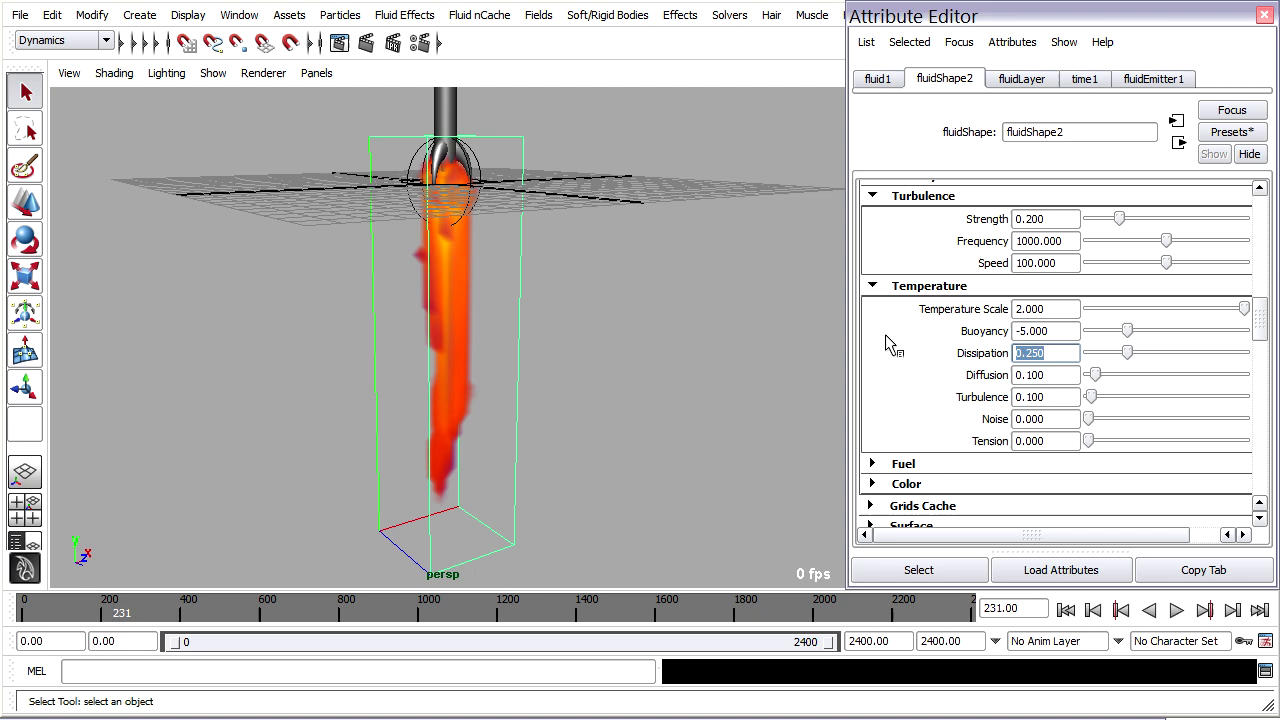
pyautogui.write('.5')
pyautogui.doubleClick(1062, 372)
pyautogui.write('0')
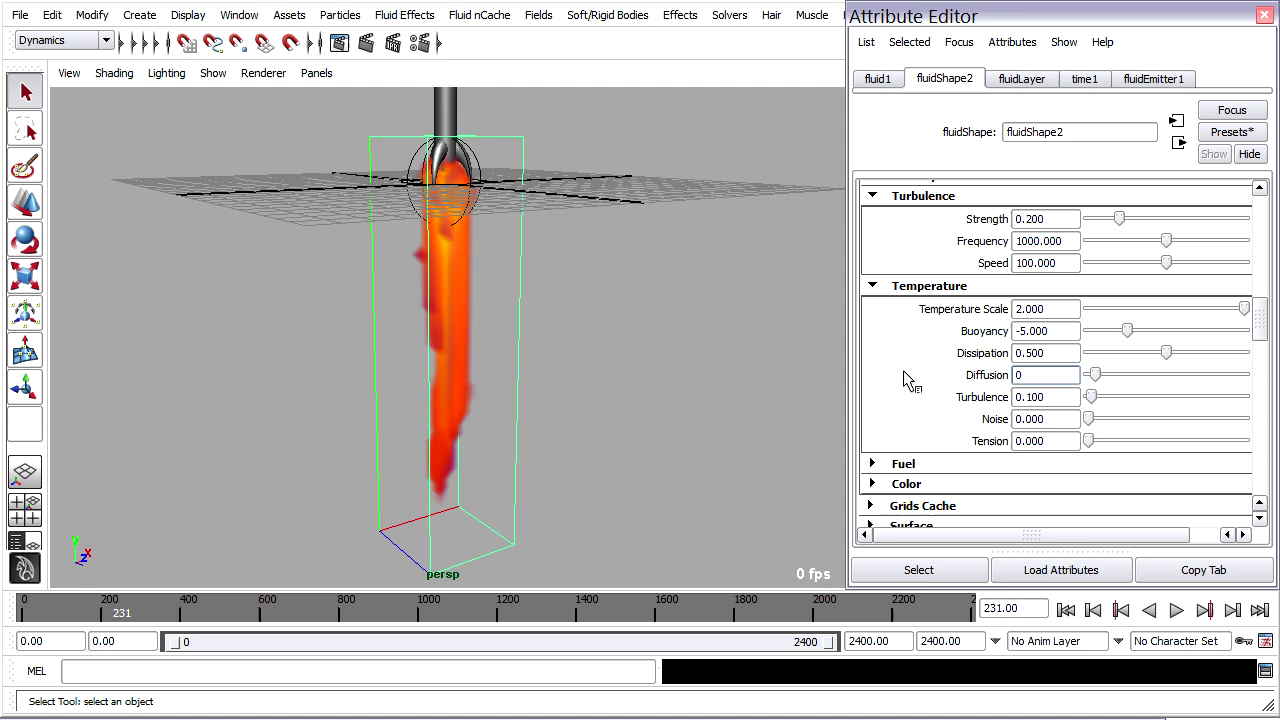
pyautogui.press('Tab')
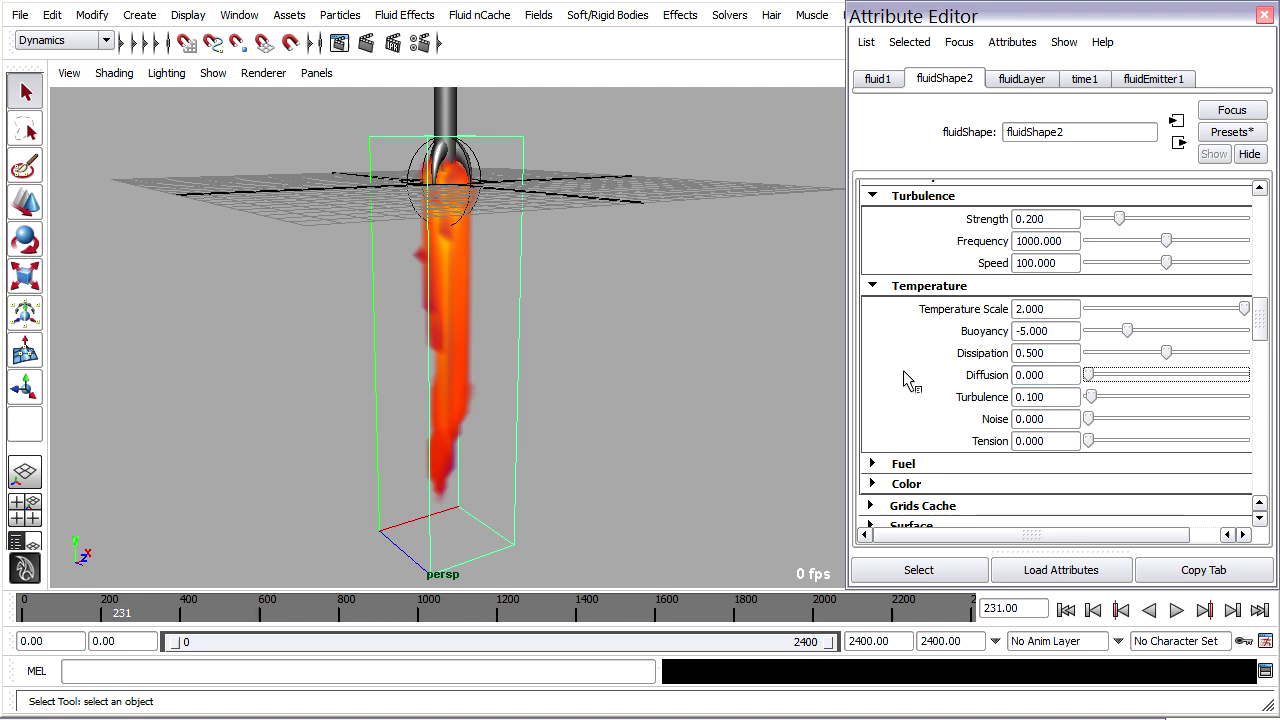
pyautogui.click(1060, 397)
pyautogui.write('.3')
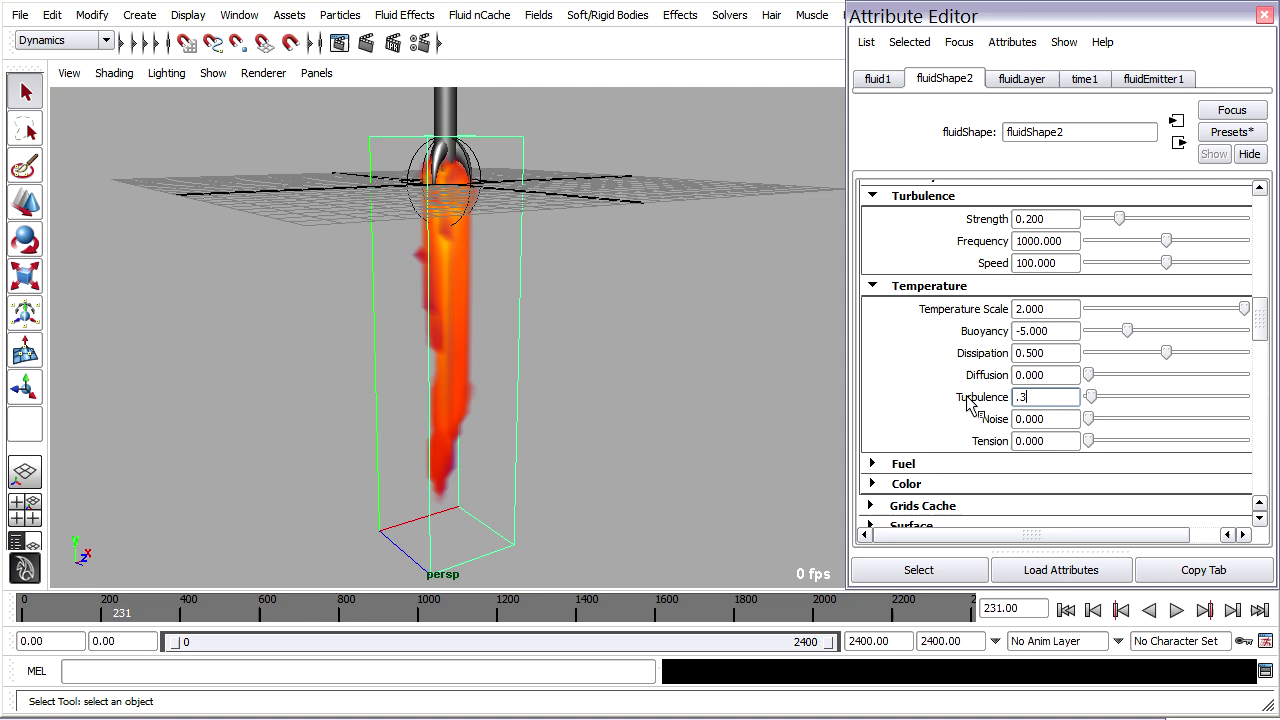
pyautogui.press('Tab')
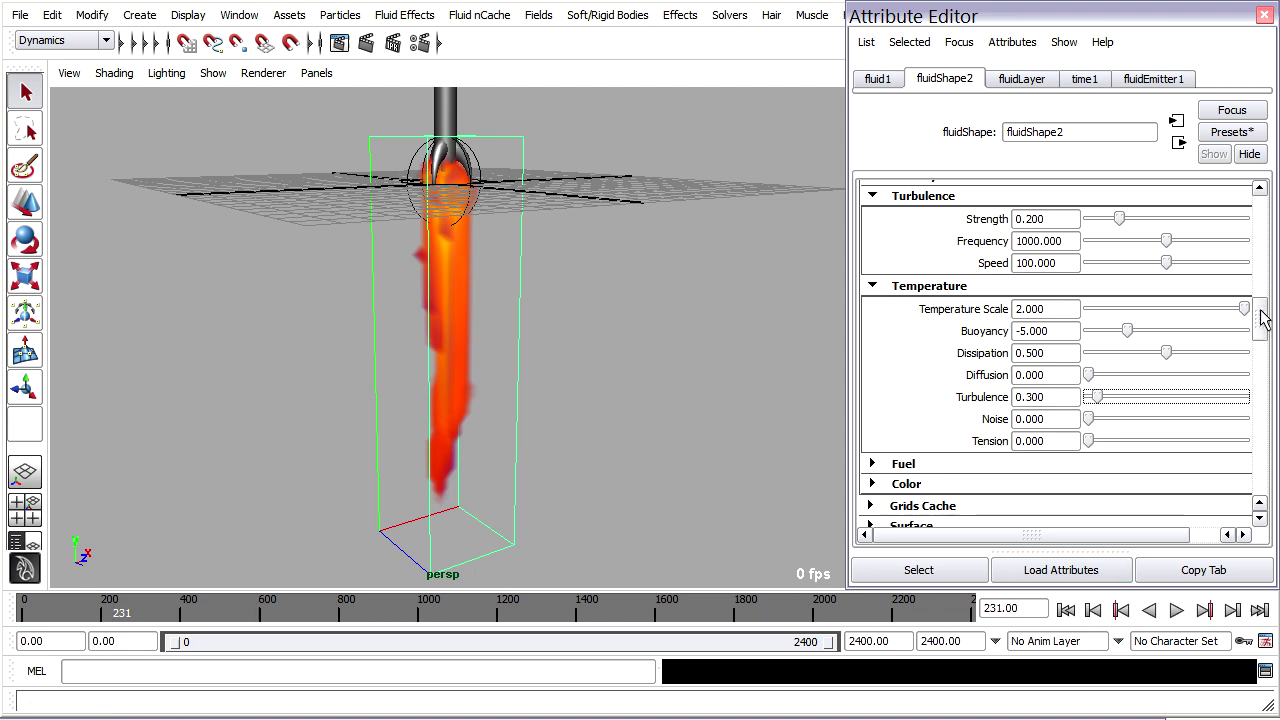
# Step: Expand fluidShape2's Textures section to show Perlin Noise type and texture toggles
pyautogui.moveTo(1262, 318)
pyautogui.mouseDown()
pyautogui.moveTo(1266, 417)
pyautogui.moveTo(1264, 378)
pyautogui.mouseUp()
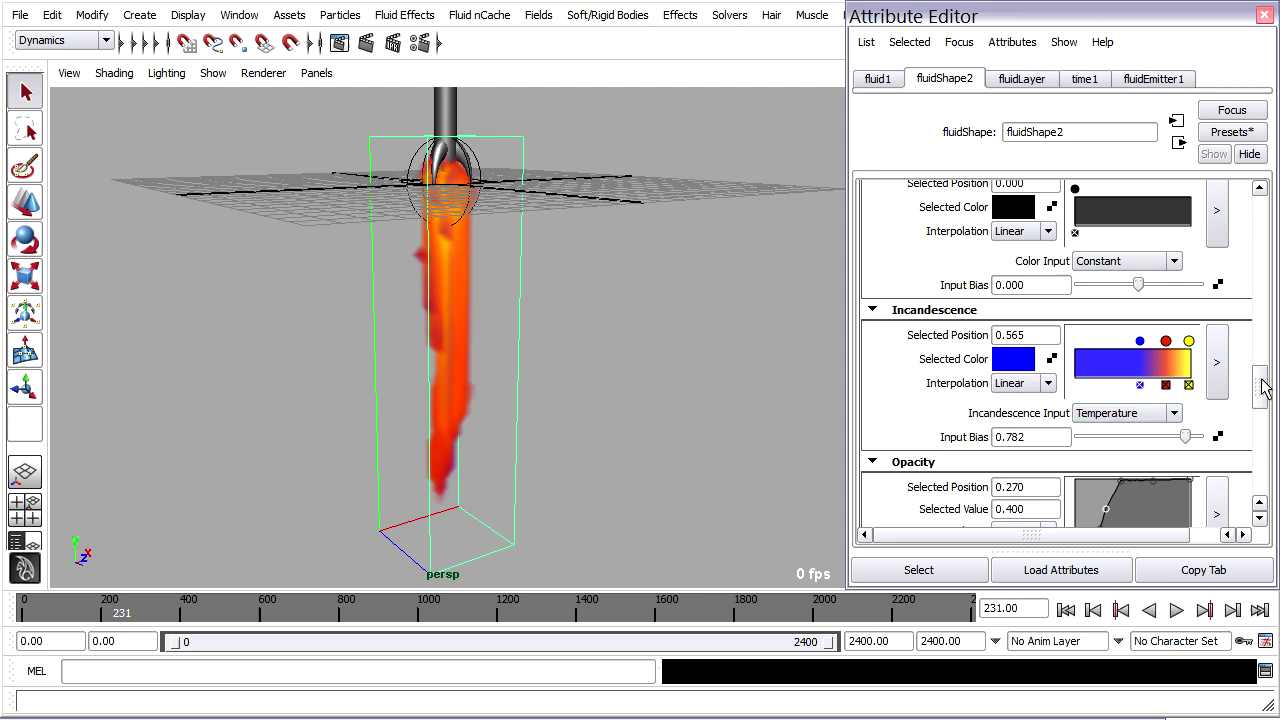
pyautogui.moveTo(1264, 388); pyautogui.dragTo(1266, 400)
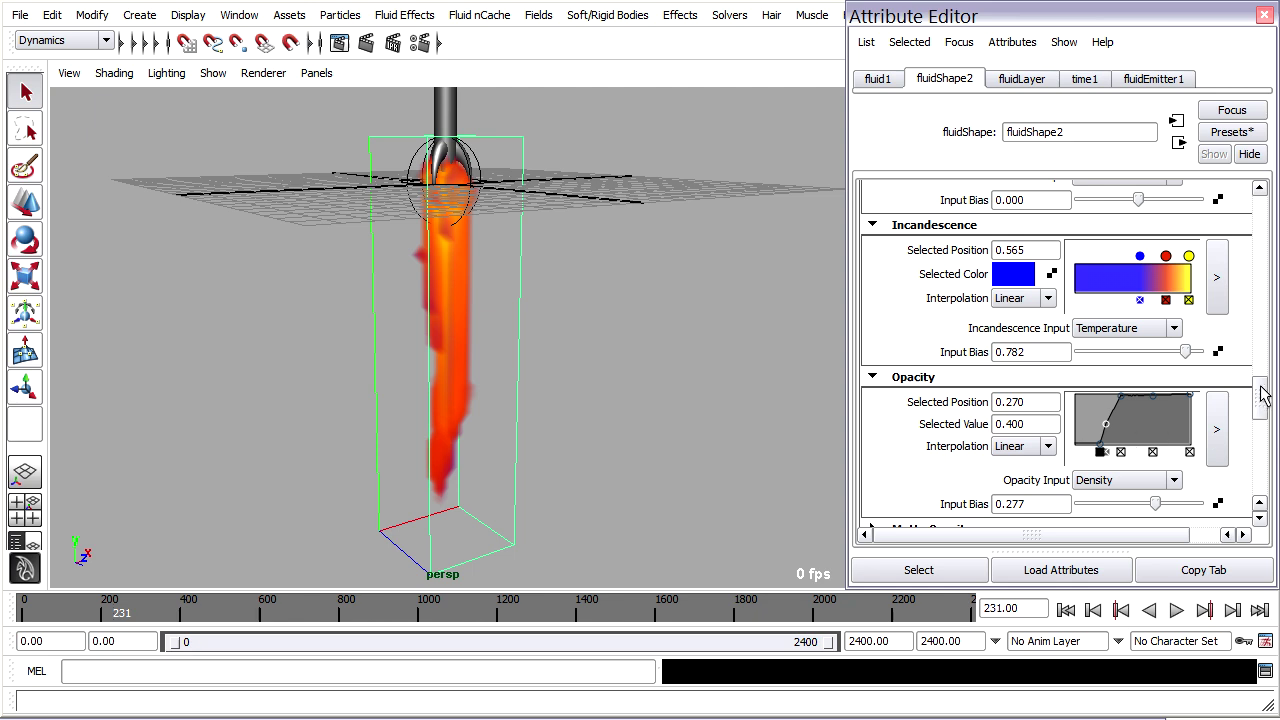
pyautogui.moveTo(1265, 397); pyautogui.dragTo(1268, 434)
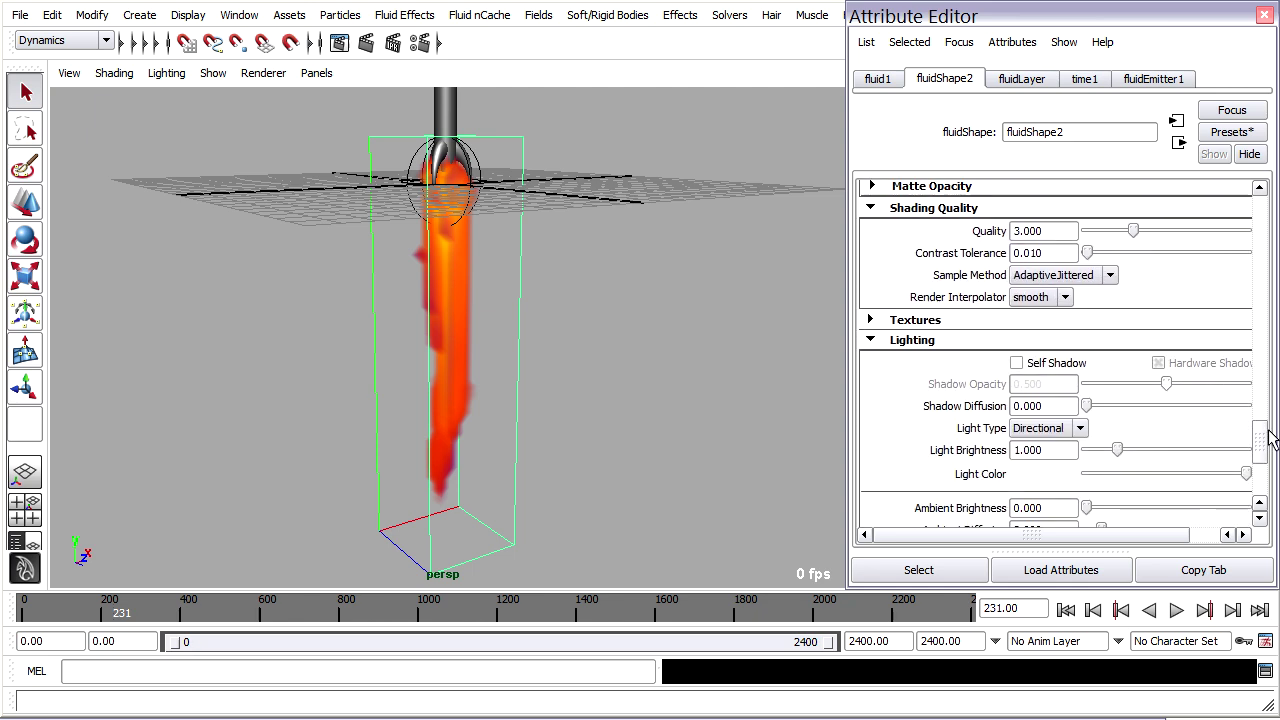
pyautogui.click(871, 322)
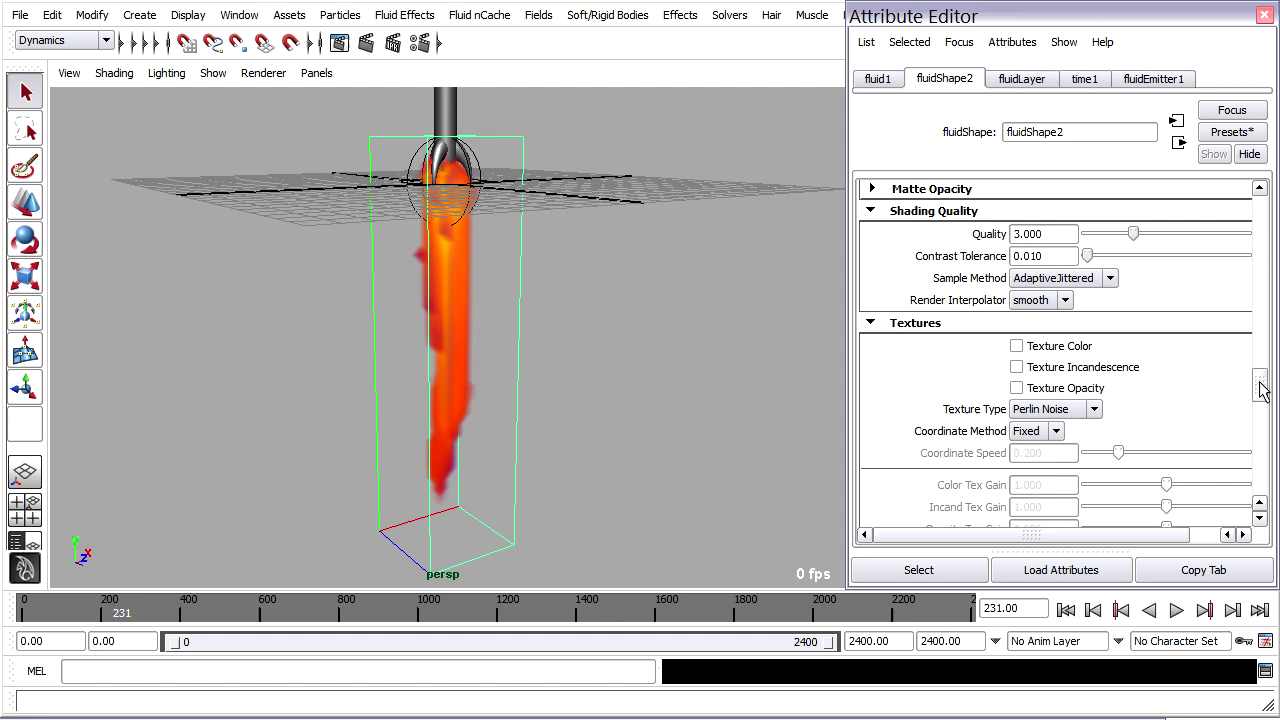
pyautogui.moveTo(1261, 386); pyautogui.dragTo(1265, 400)
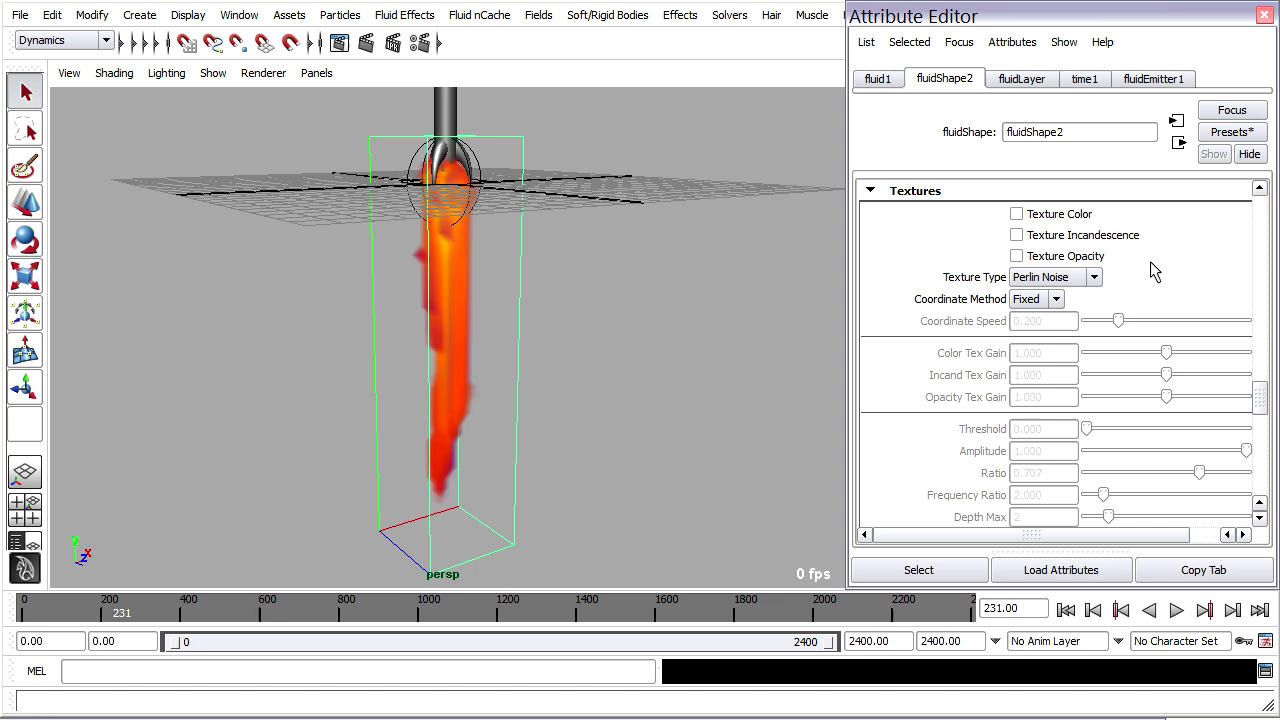
# Step: Enable Texture Incandescence and Texture Opacity, then reselect the fluid container
pyautogui.click(1016, 236)
pyautogui.click(1017, 257)
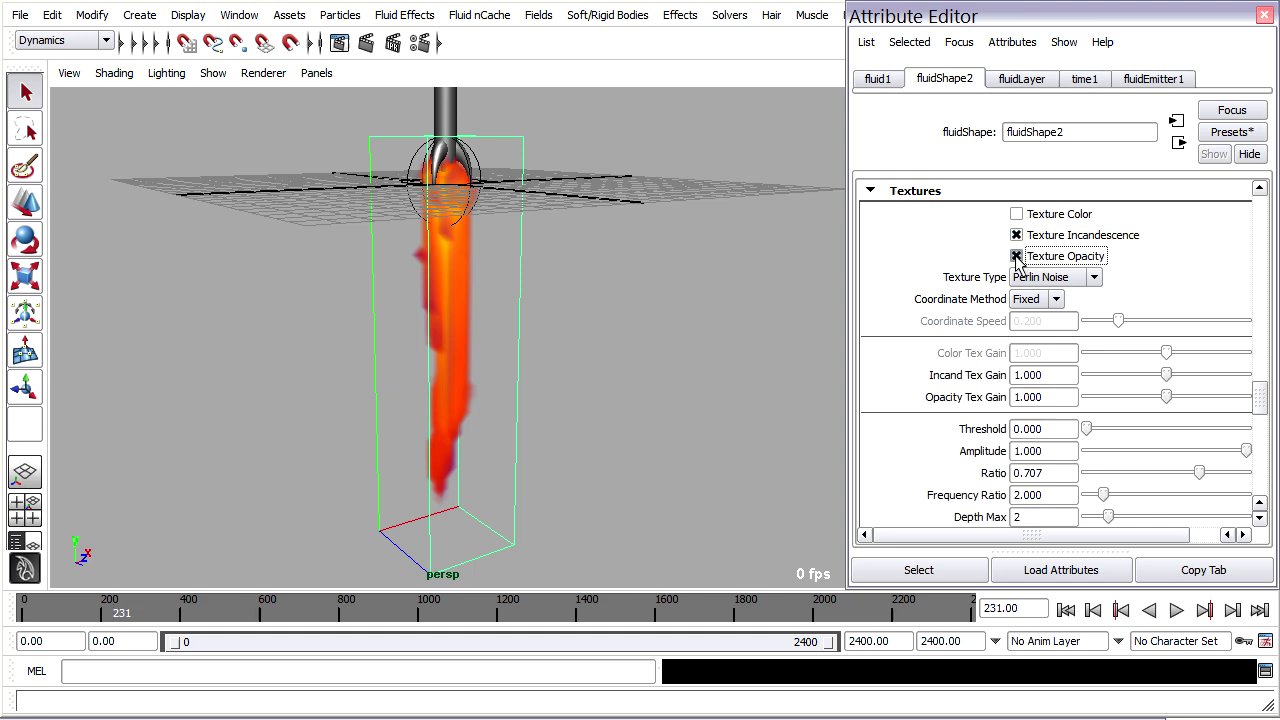
pyautogui.click(557, 318)
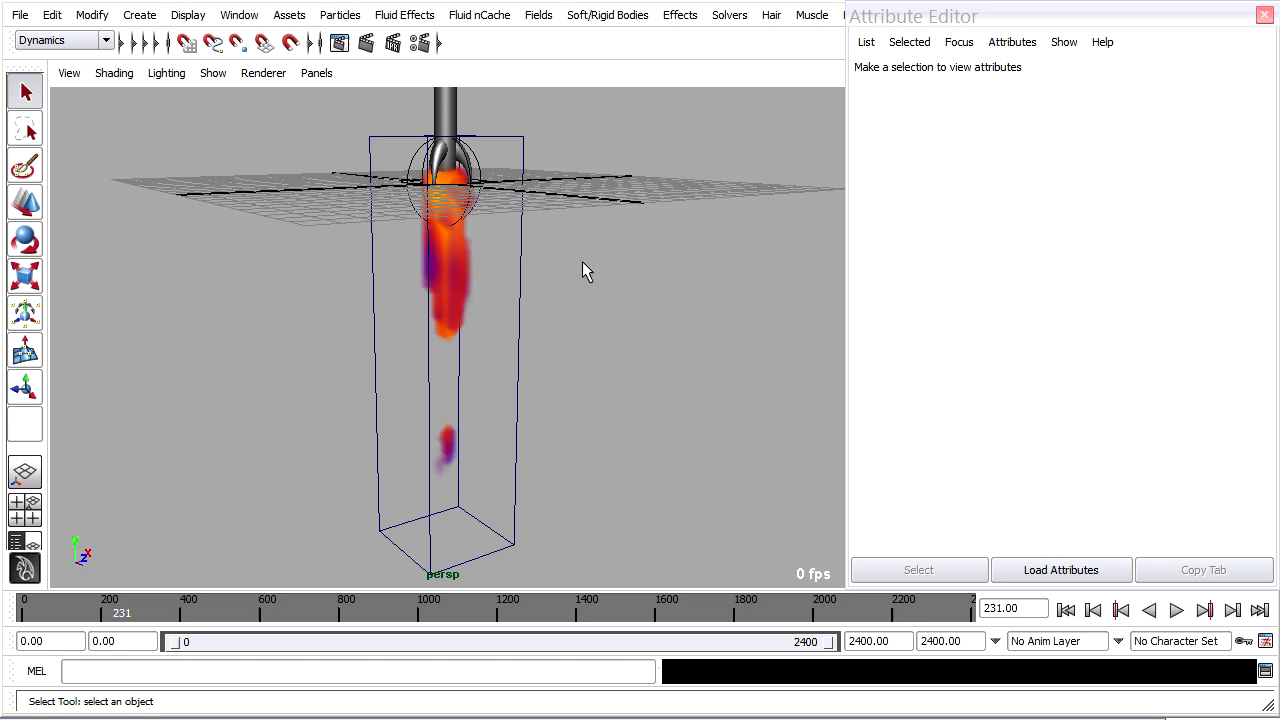
pyautogui.moveTo(488, 260); pyautogui.dragTo(533, 323)
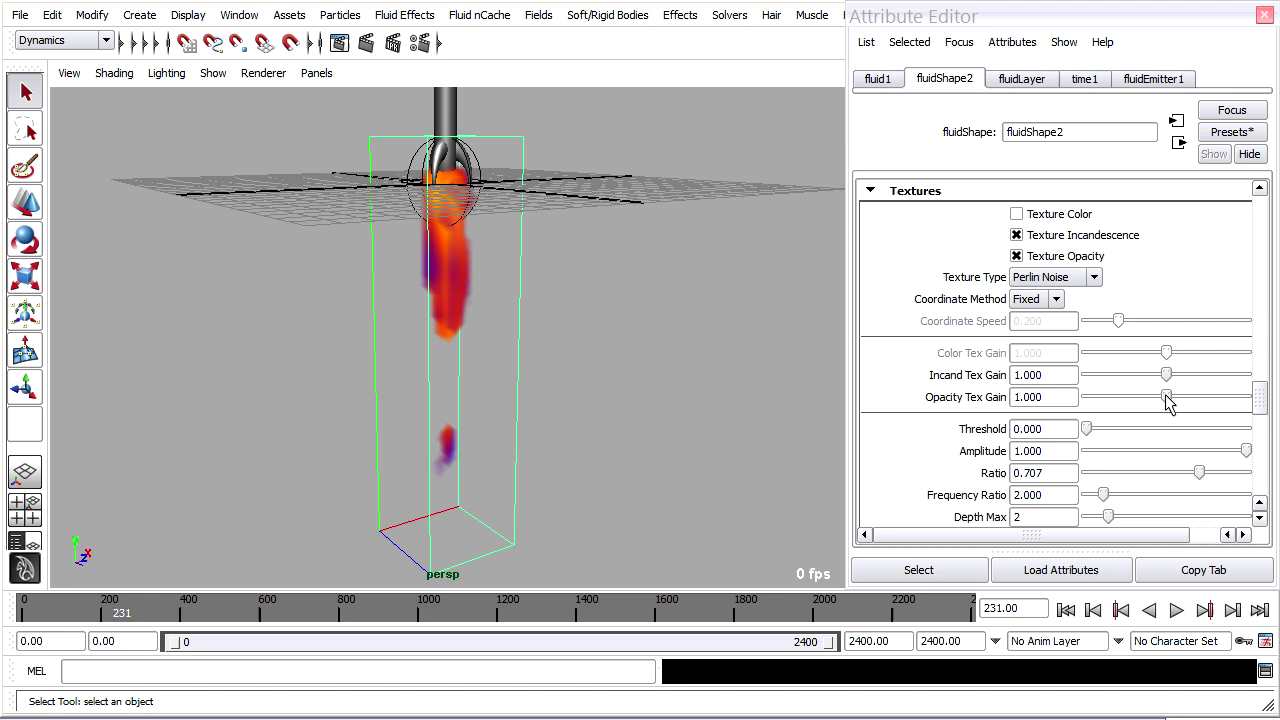
# Step: Set Incand Tex Gain 0.45, Opacity Tex Gain 0.812 and Opacity Input Bias 0.361
pyautogui.moveTo(1166, 396); pyautogui.dragTo(1122, 379)
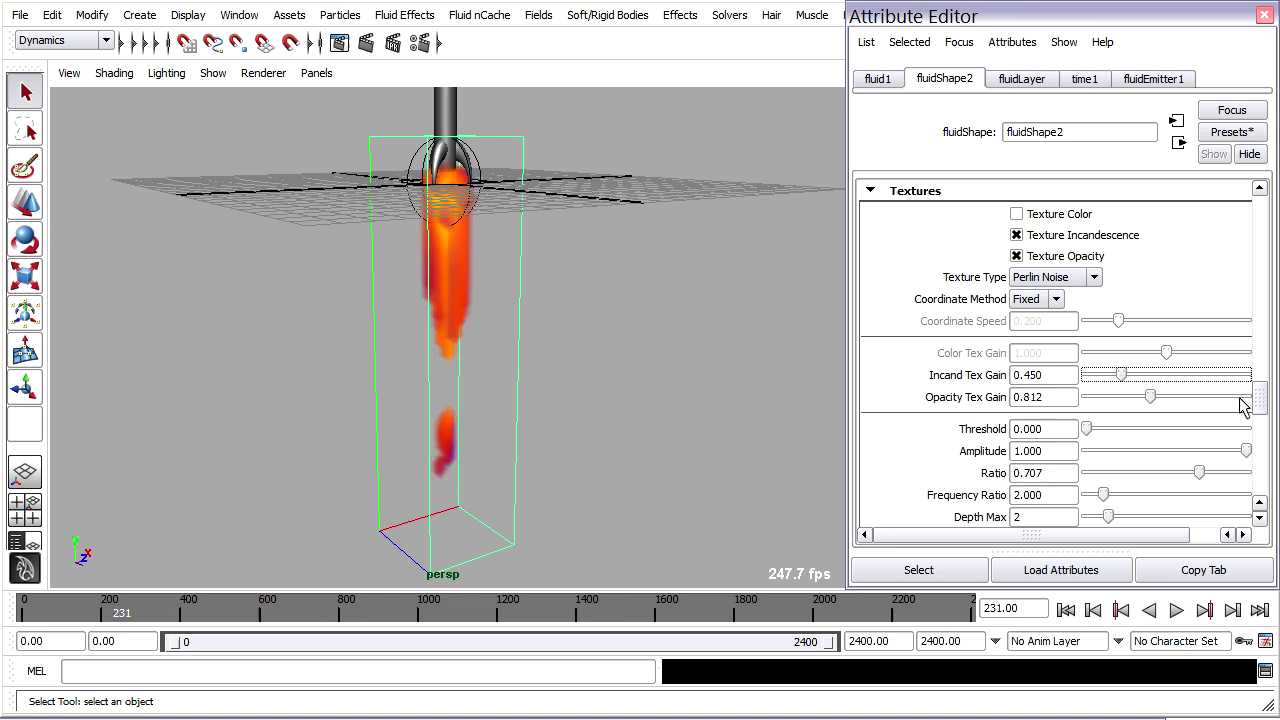
pyautogui.moveTo(1262, 400); pyautogui.dragTo(1260, 352)
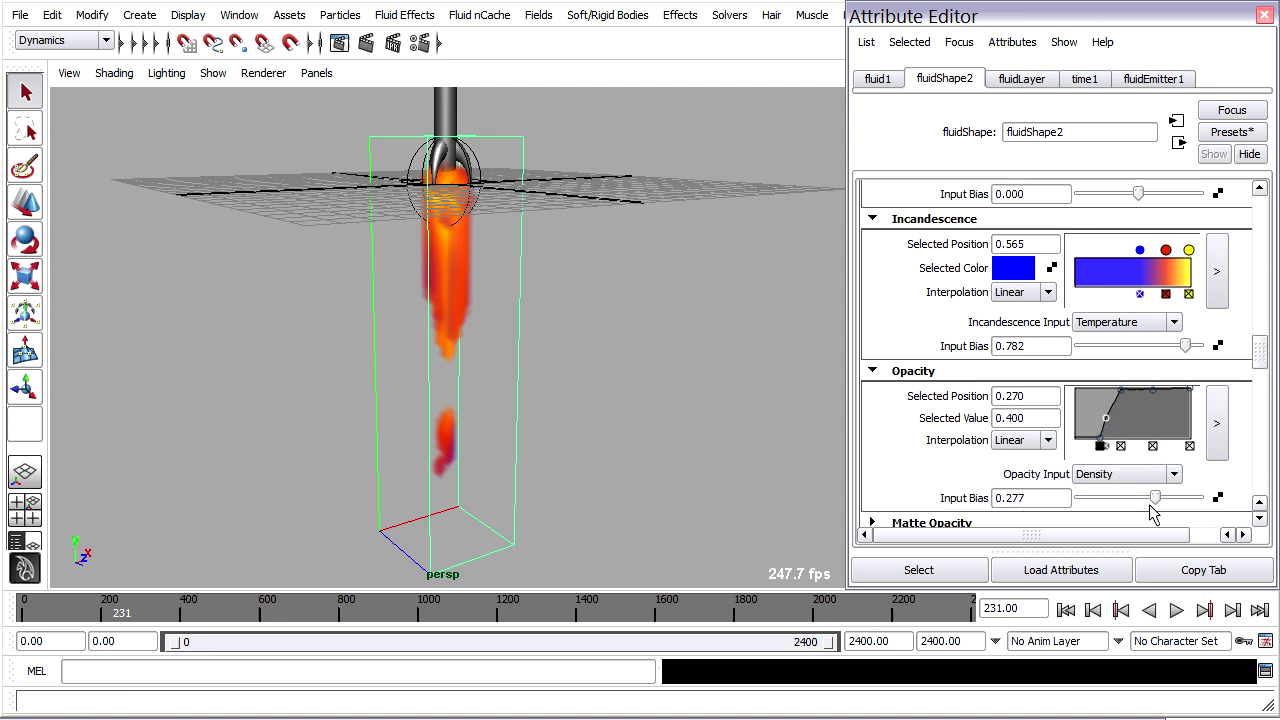
pyautogui.moveTo(1155, 500); pyautogui.dragTo(1162, 498)
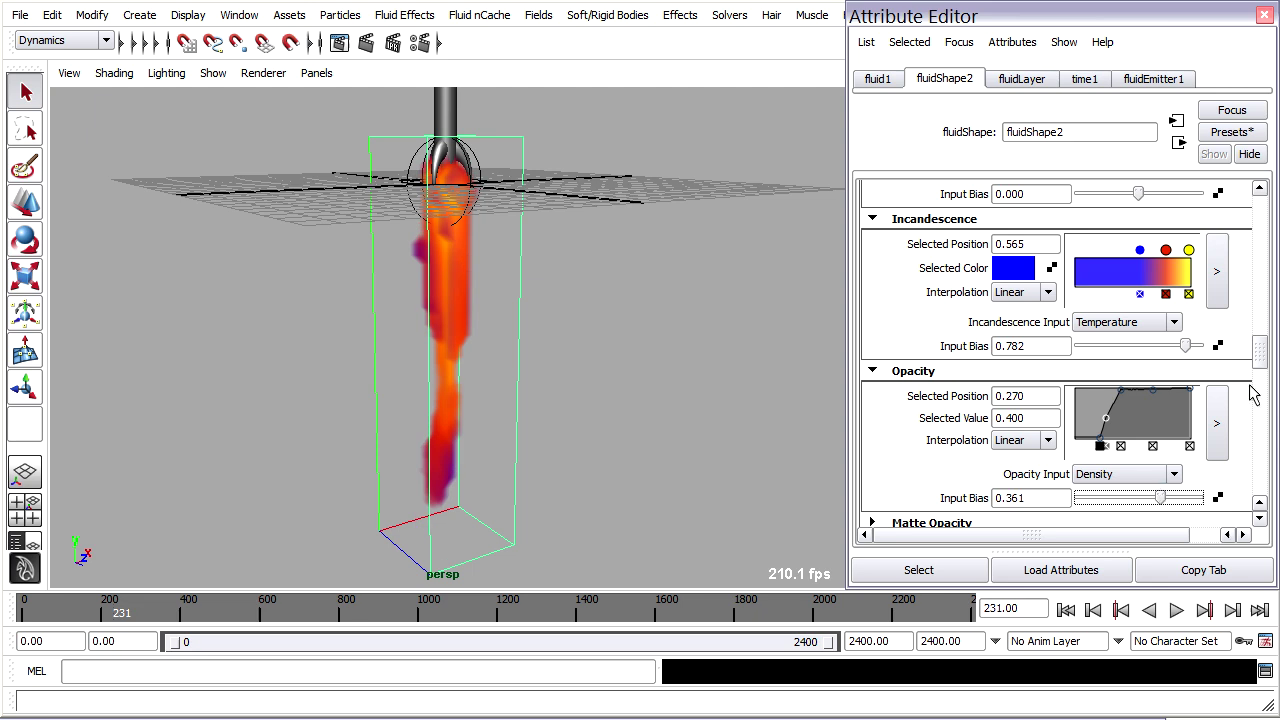
pyautogui.moveTo(1260, 350); pyautogui.dragTo(1264, 400)
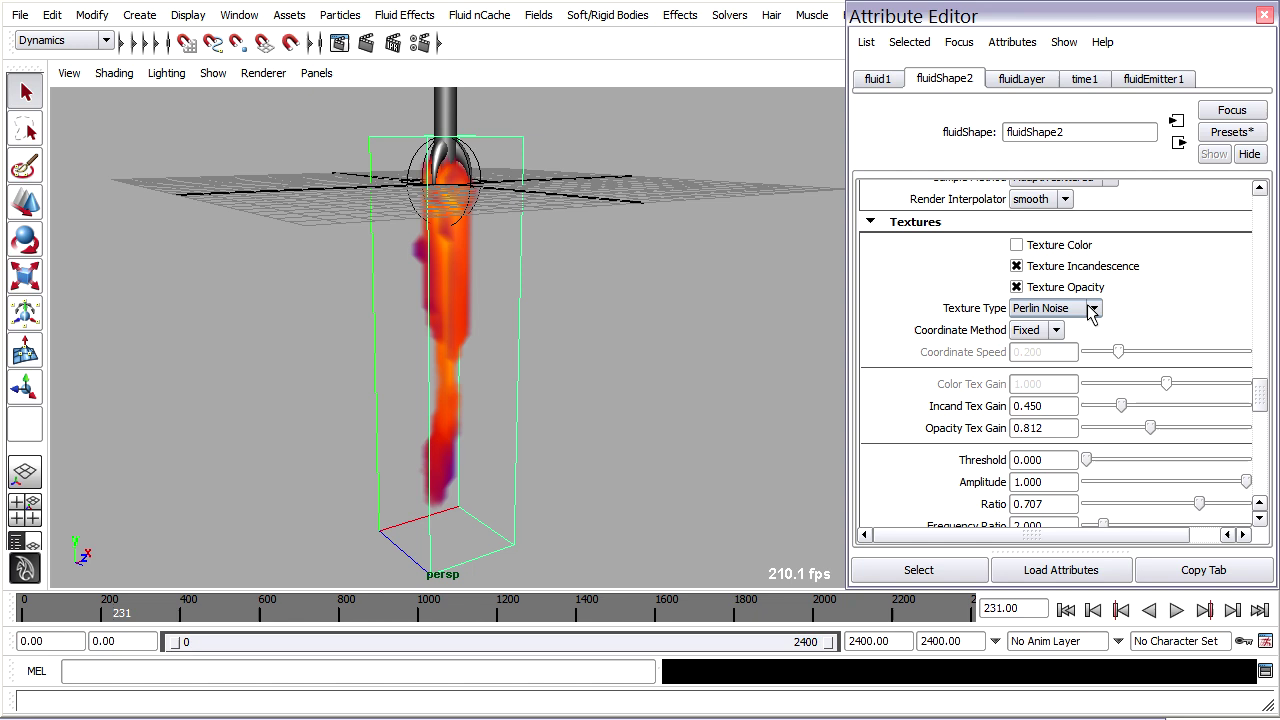
# Step: Change the texture type to SpaceTime and replay the simulation to frame 183
pyautogui.click(1095, 310)
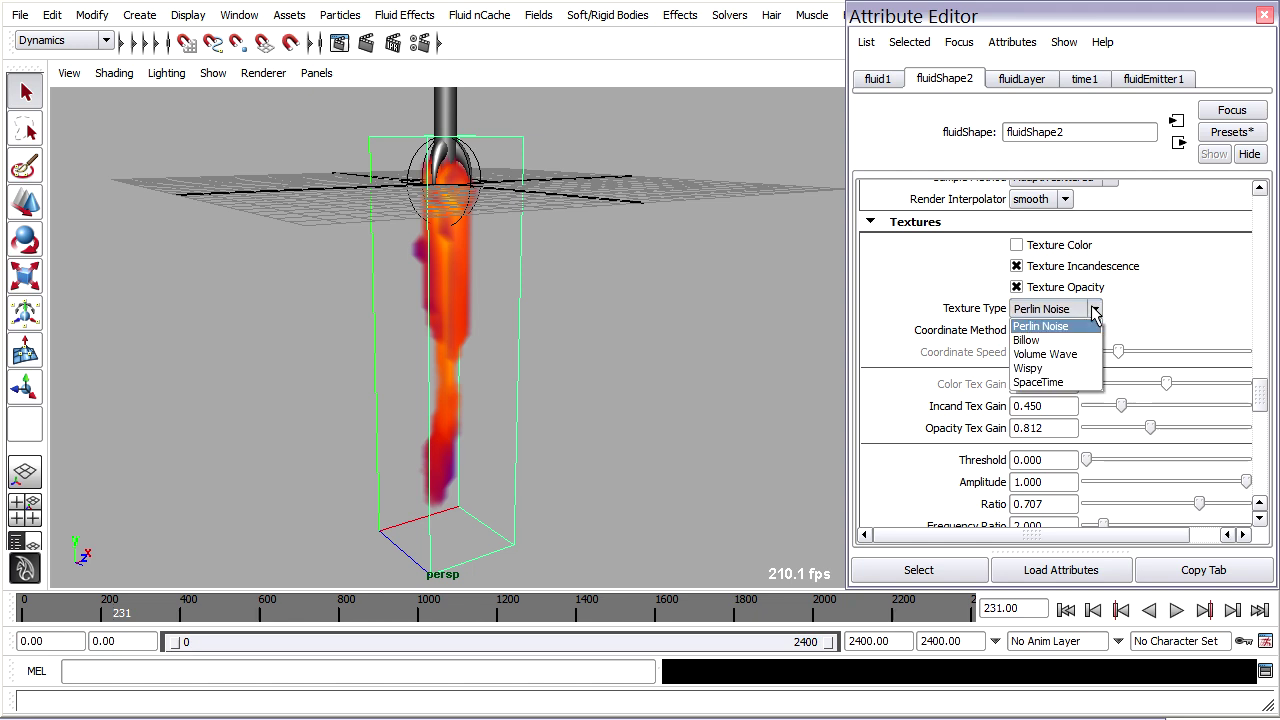
pyautogui.click(1045, 382)
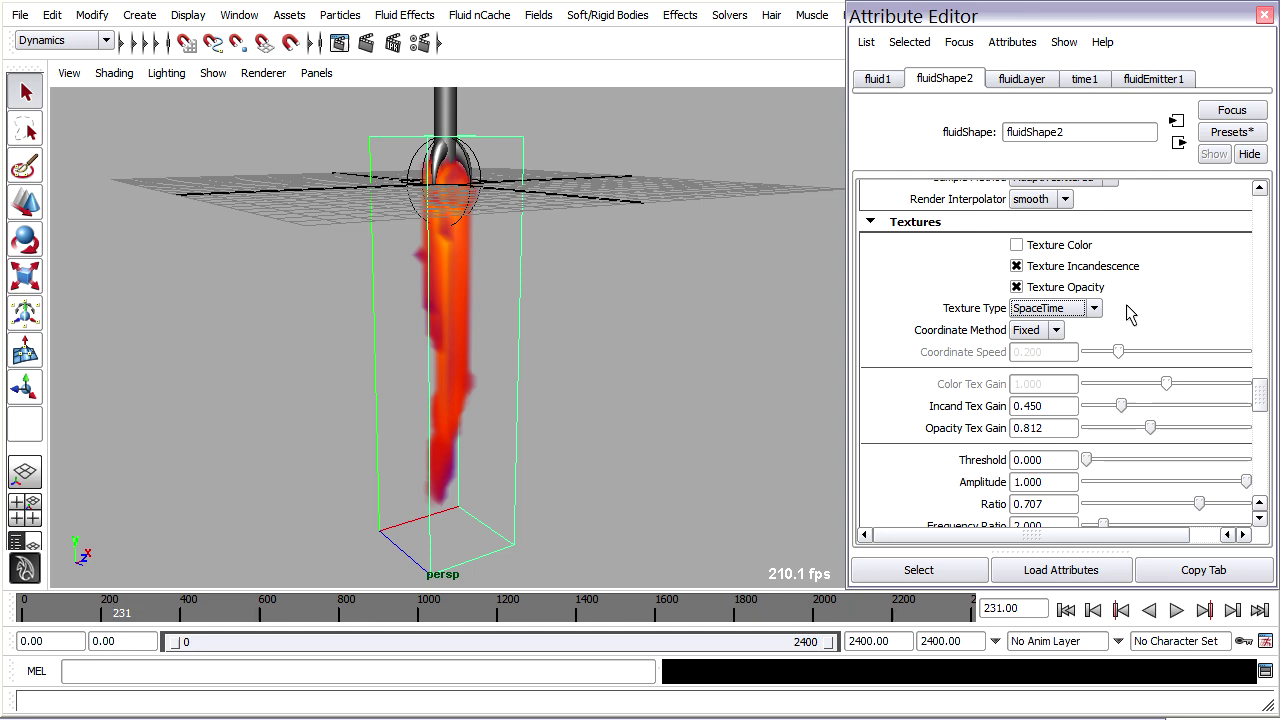
pyautogui.click(1066, 610)
pyautogui.click(1177, 610)
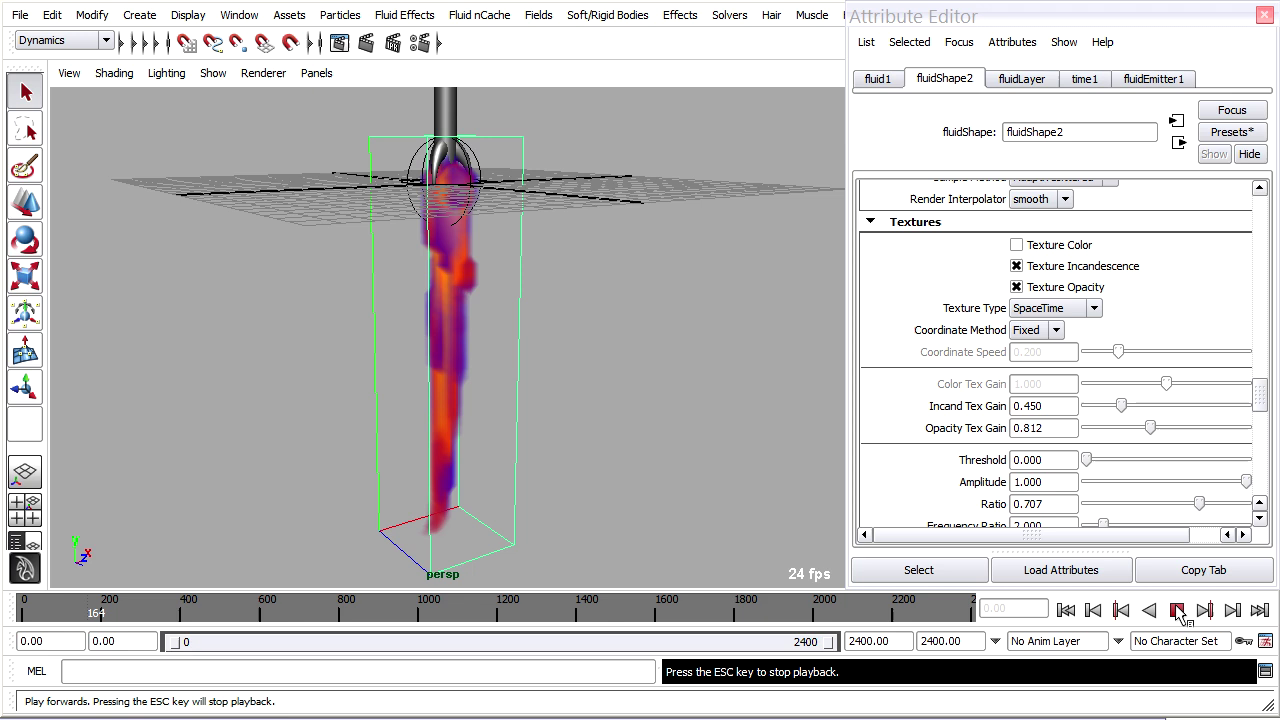
pyautogui.click(1177, 611)
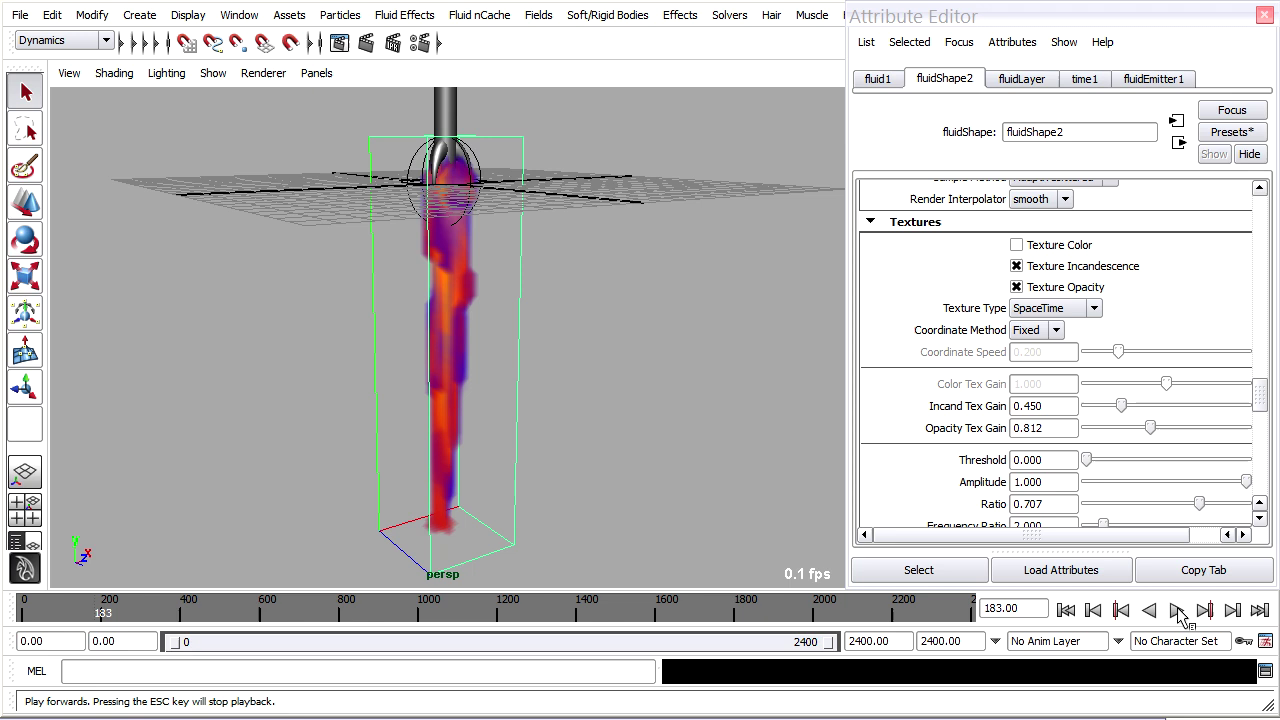
# Step: Raise the noise texture Frequency to about 4.4
pyautogui.moveTo(1262, 395); pyautogui.dragTo(1270, 418)
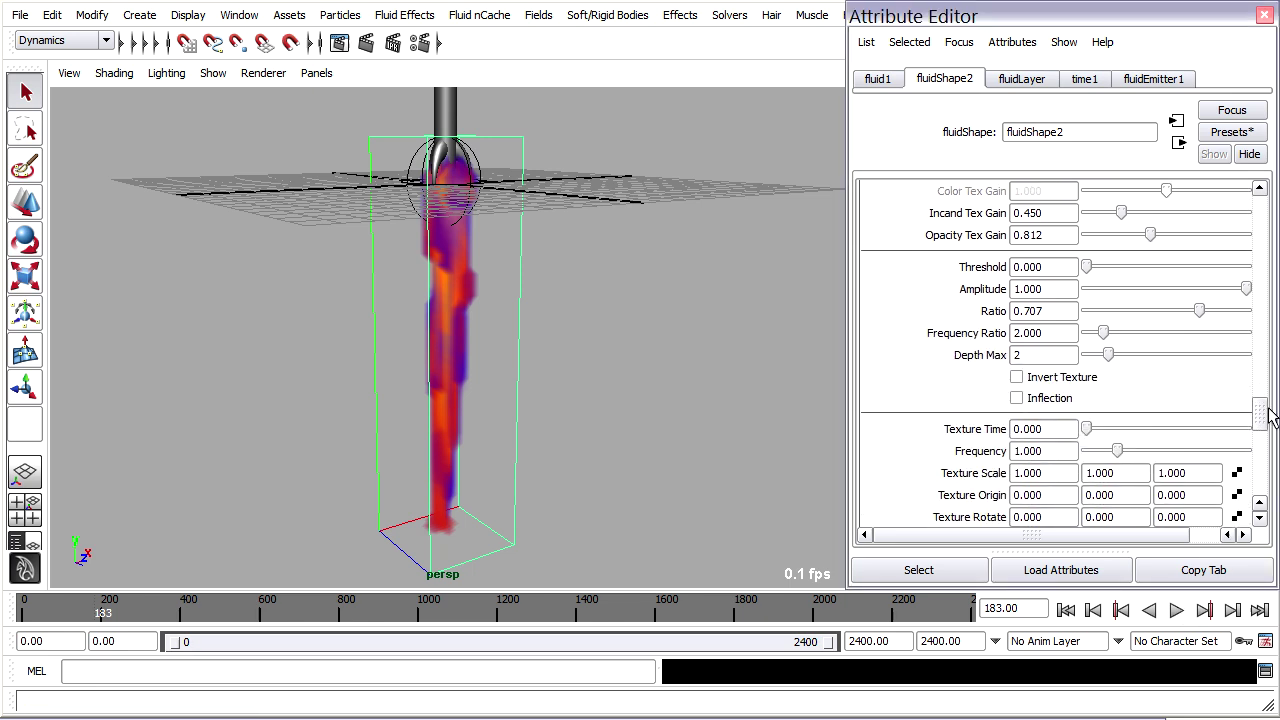
pyautogui.moveTo(1103, 334); pyautogui.dragTo(1156, 342)
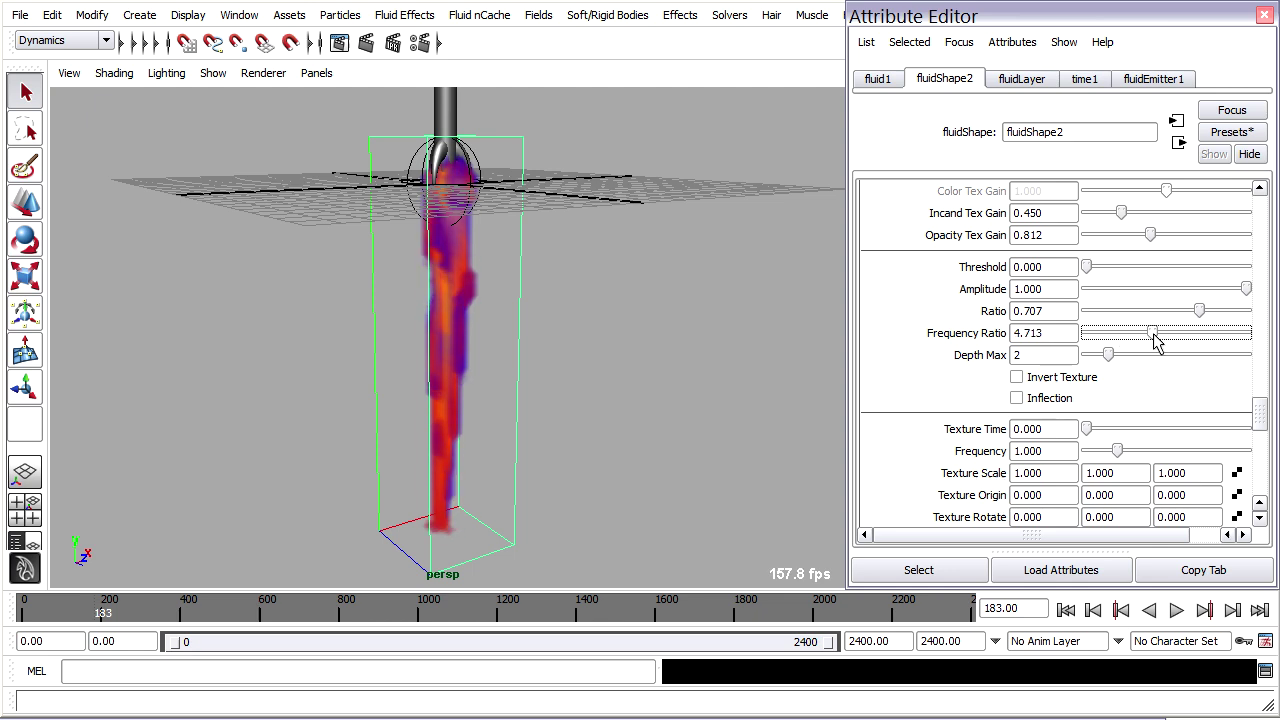
pyautogui.moveTo(1157, 342); pyautogui.dragTo(1111, 349)
pyautogui.scroll(-3, 1263, 424)
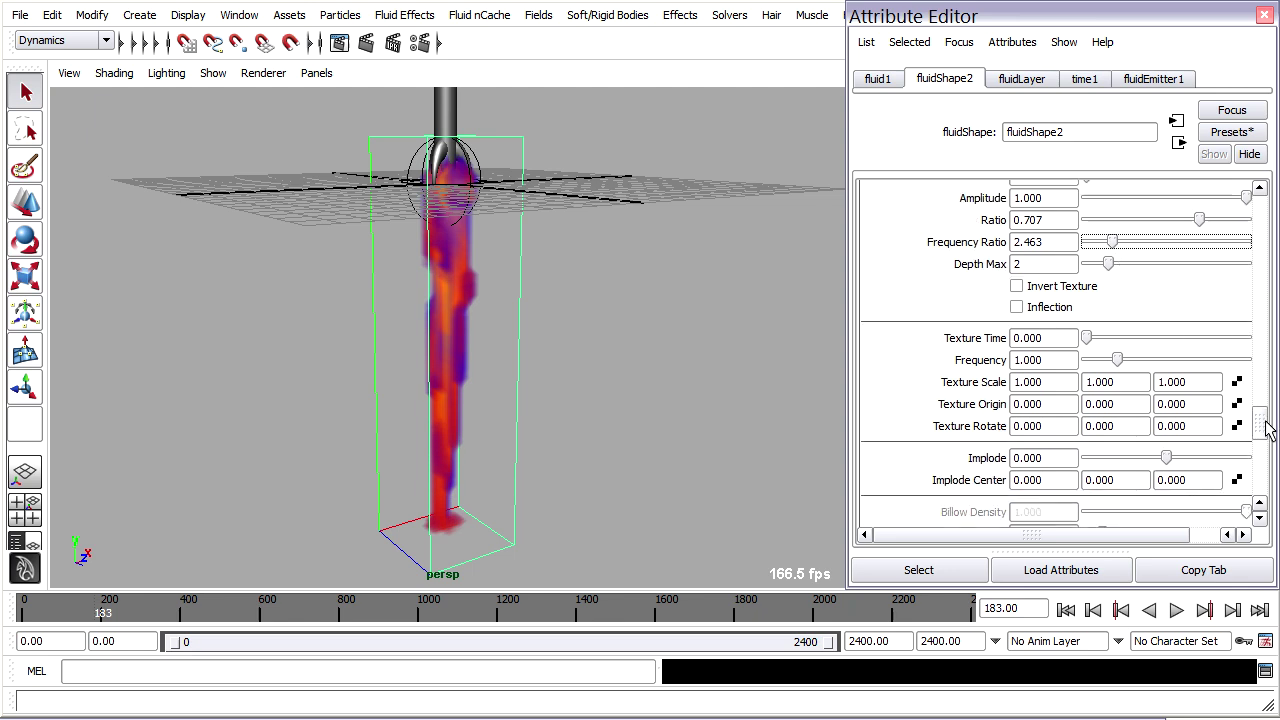
pyautogui.click(1120, 361)
pyautogui.moveTo(1120, 361)
pyautogui.mouseDown()
pyautogui.moveTo(1185, 358)
pyautogui.moveTo(1086, 360)
pyautogui.moveTo(1097, 358)
pyautogui.mouseUp()
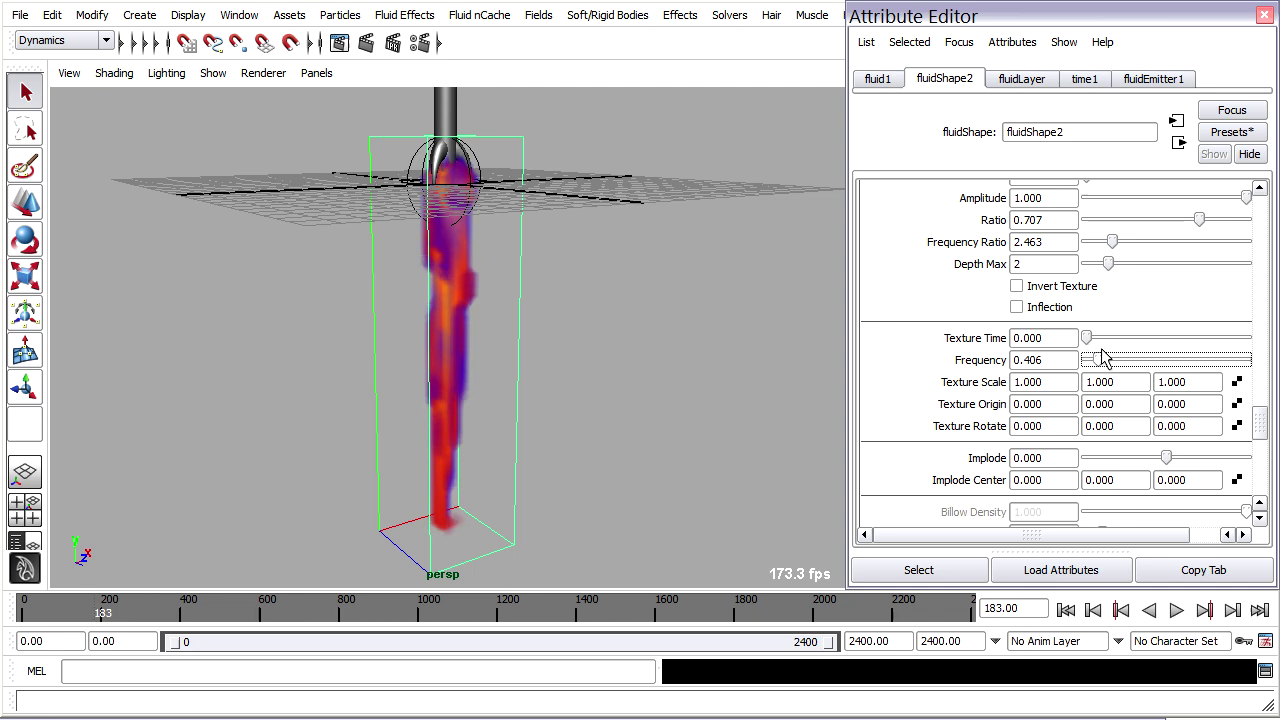
pyautogui.moveTo(1103, 358); pyautogui.dragTo(1198, 360)
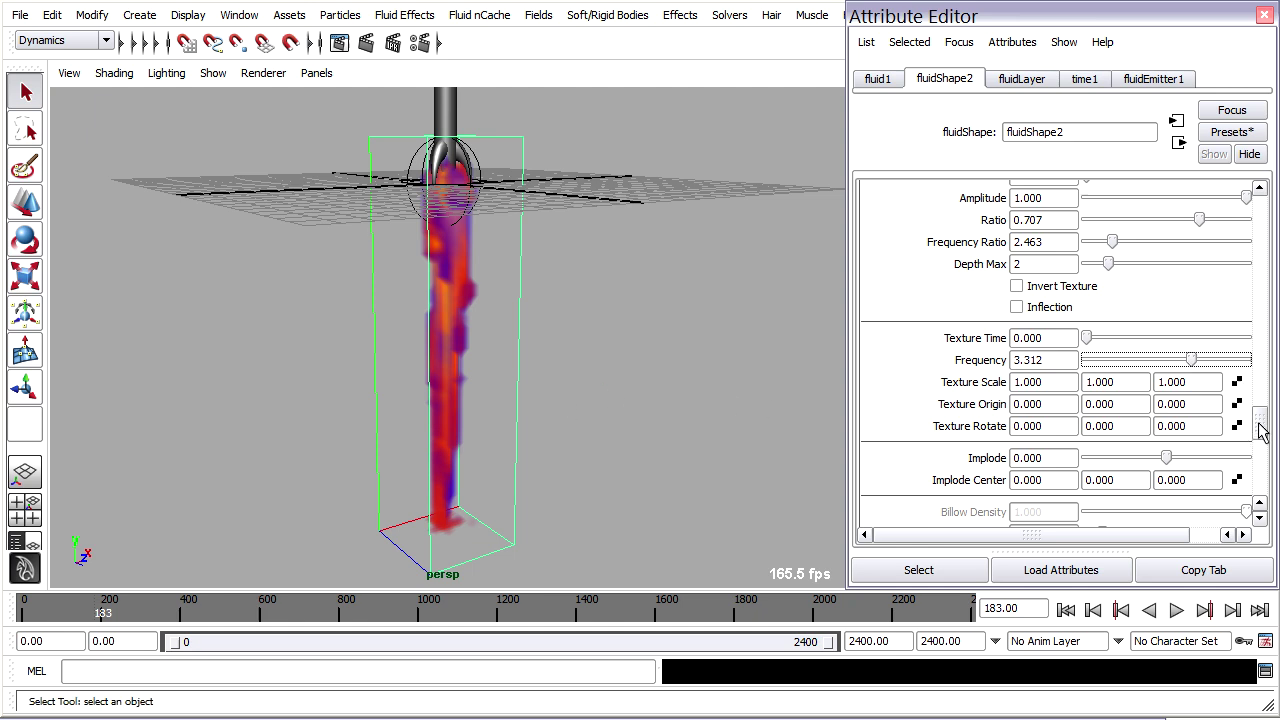
pyautogui.moveTo(1261, 430); pyautogui.dragTo(1263, 258)
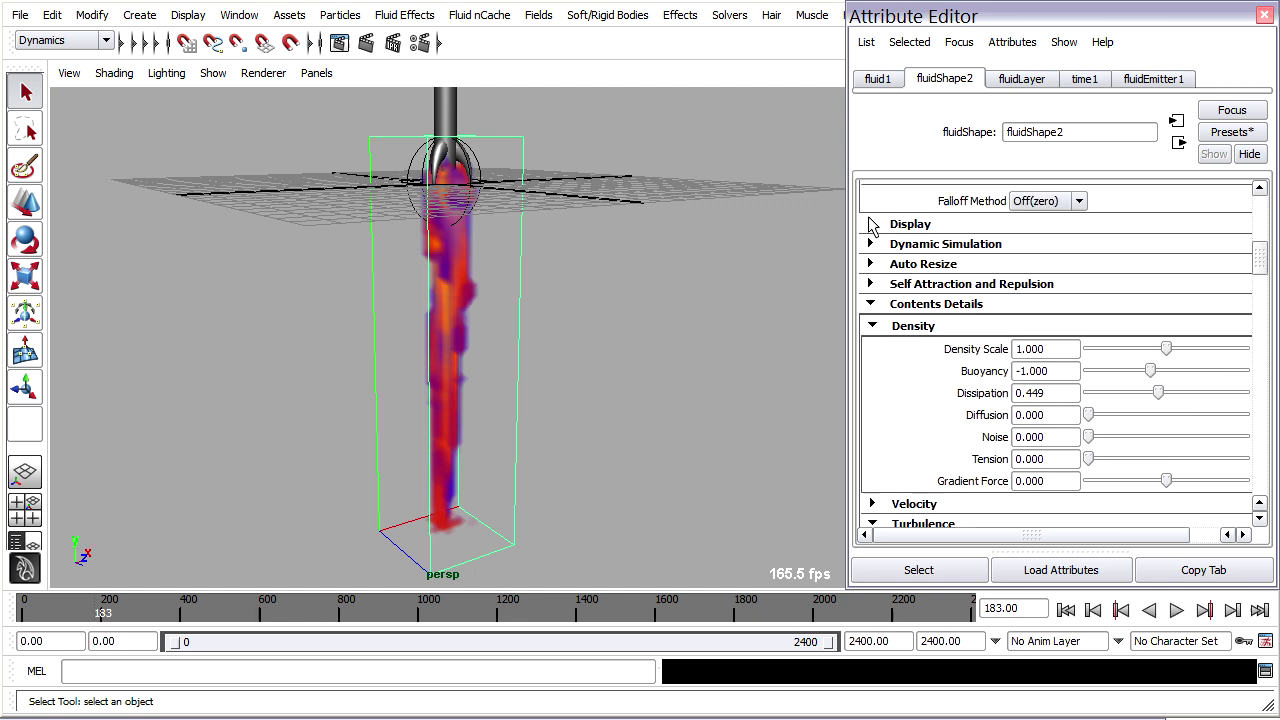
# Step: Set Display Slices per Voxel to 5 and bring Frequency down to 2.844
pyautogui.click(870, 225)
pyautogui.moveTo(1123, 289); pyautogui.dragTo(1170, 296)
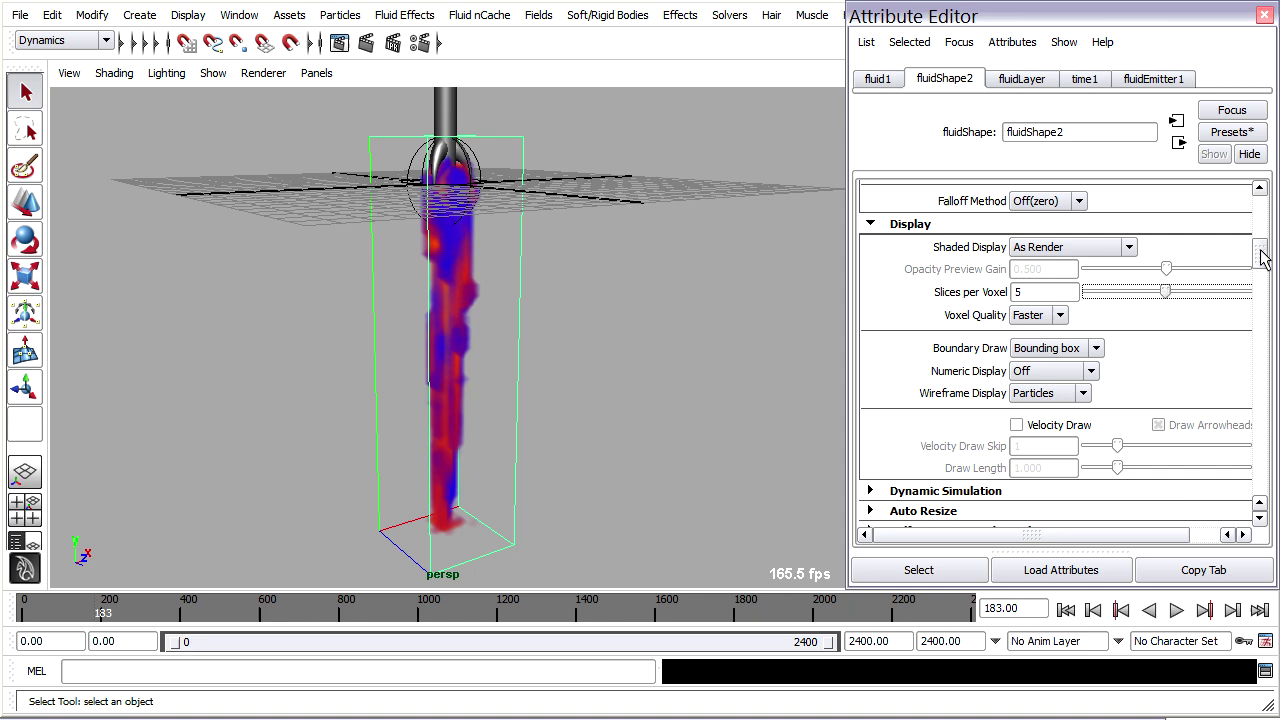
pyautogui.moveTo(1261, 256)
pyautogui.mouseDown()
pyautogui.moveTo(1267, 425)
pyautogui.moveTo(1149, 429)
pyautogui.moveTo(1177, 428)
pyautogui.mouseUp()
pyautogui.click(1195, 428)
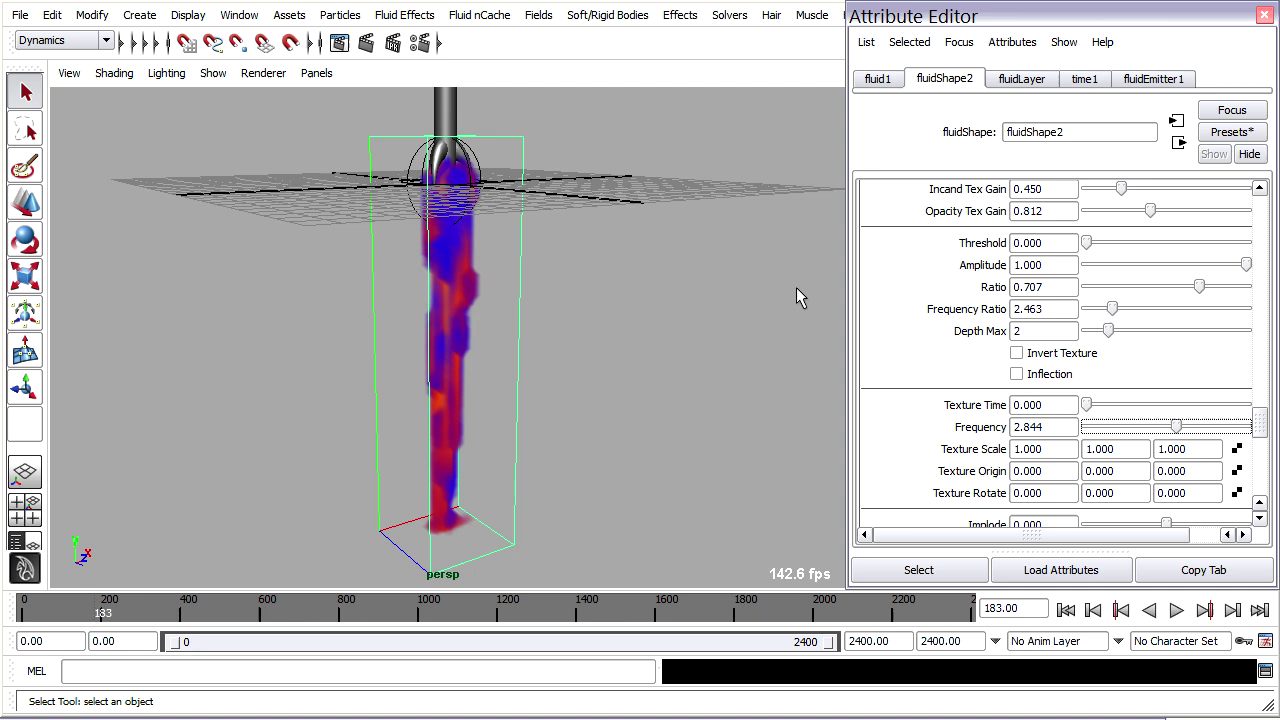
# Step: Start an IPR render limited to the flame, tuning Frequency and incandescence Input Bias
pyautogui.click(392, 42)
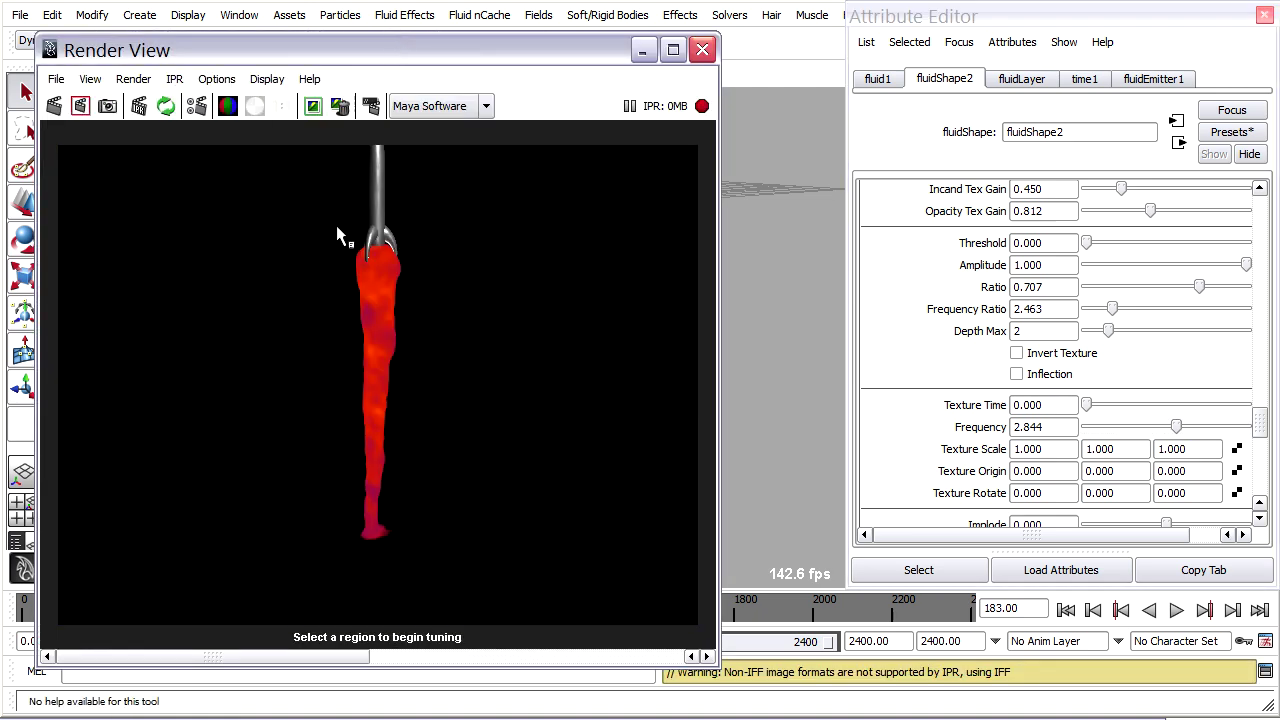
pyautogui.moveTo(337, 228); pyautogui.dragTo(413, 563)
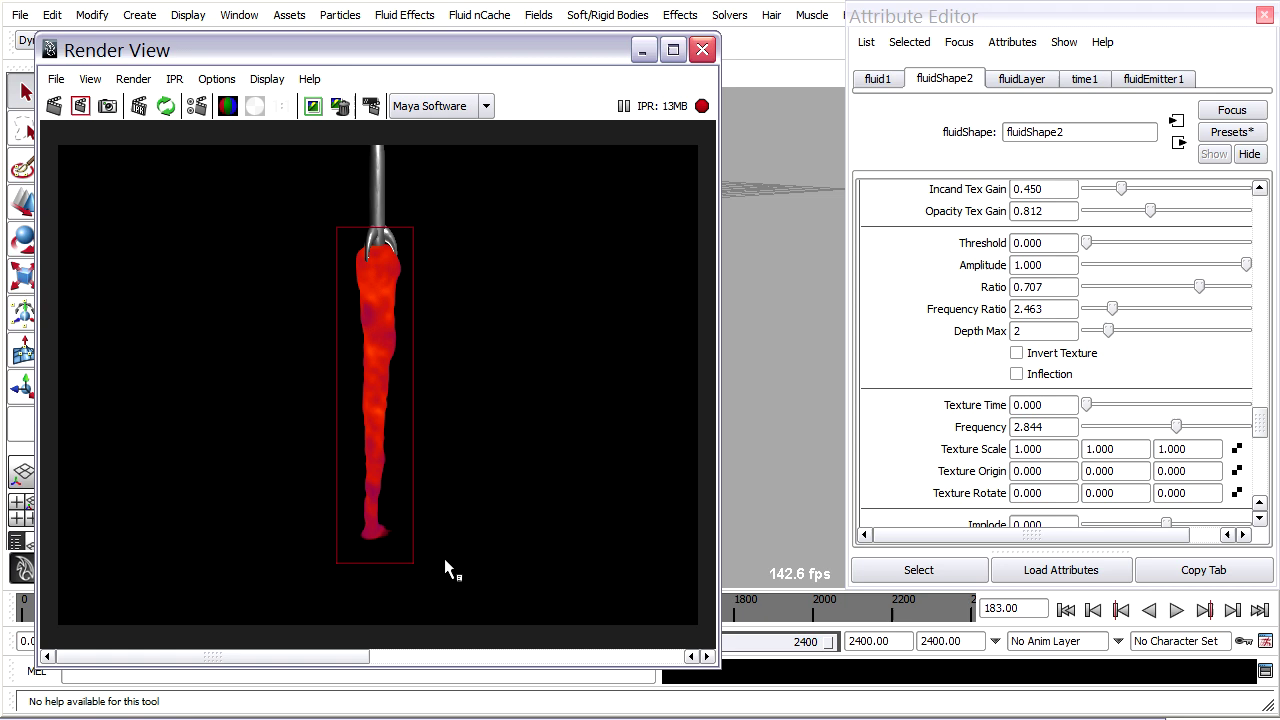
pyautogui.moveTo(1176, 428)
pyautogui.mouseDown()
pyautogui.moveTo(1251, 414)
pyautogui.moveTo(1248, 370)
pyautogui.moveTo(1186, 355)
pyautogui.mouseUp()
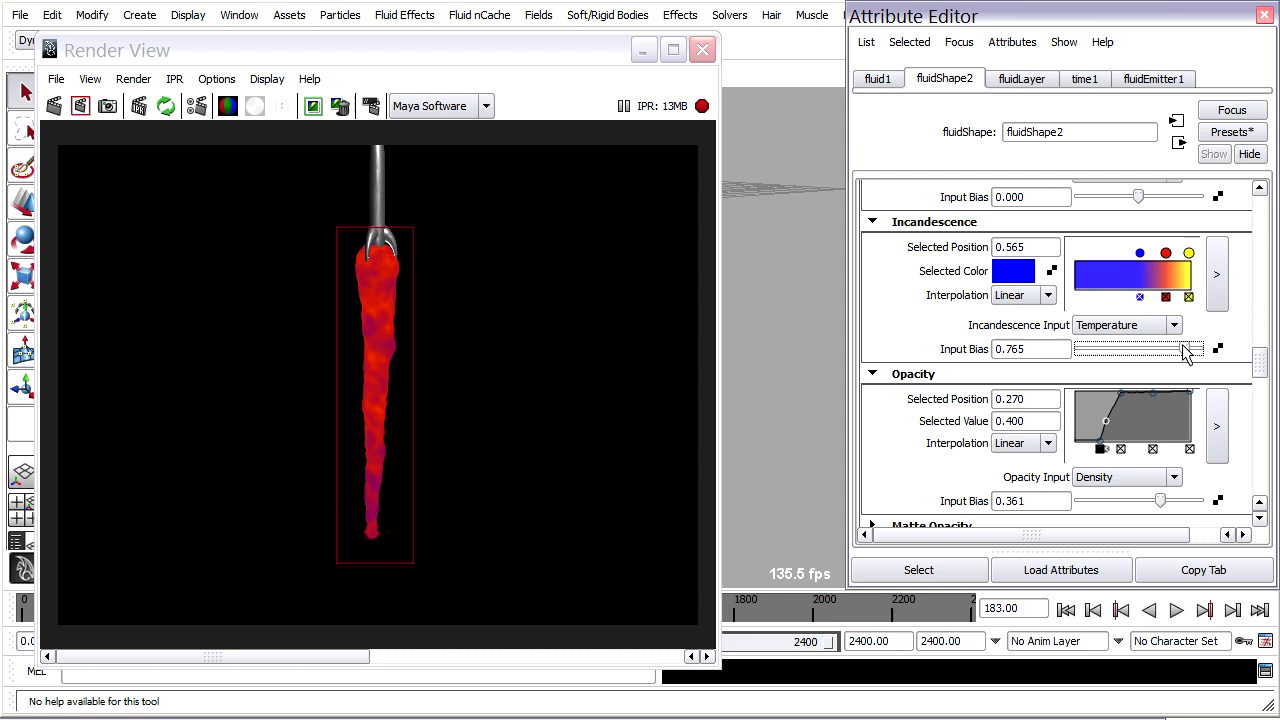
pyautogui.moveTo(1183, 344); pyautogui.dragTo(1185, 344)
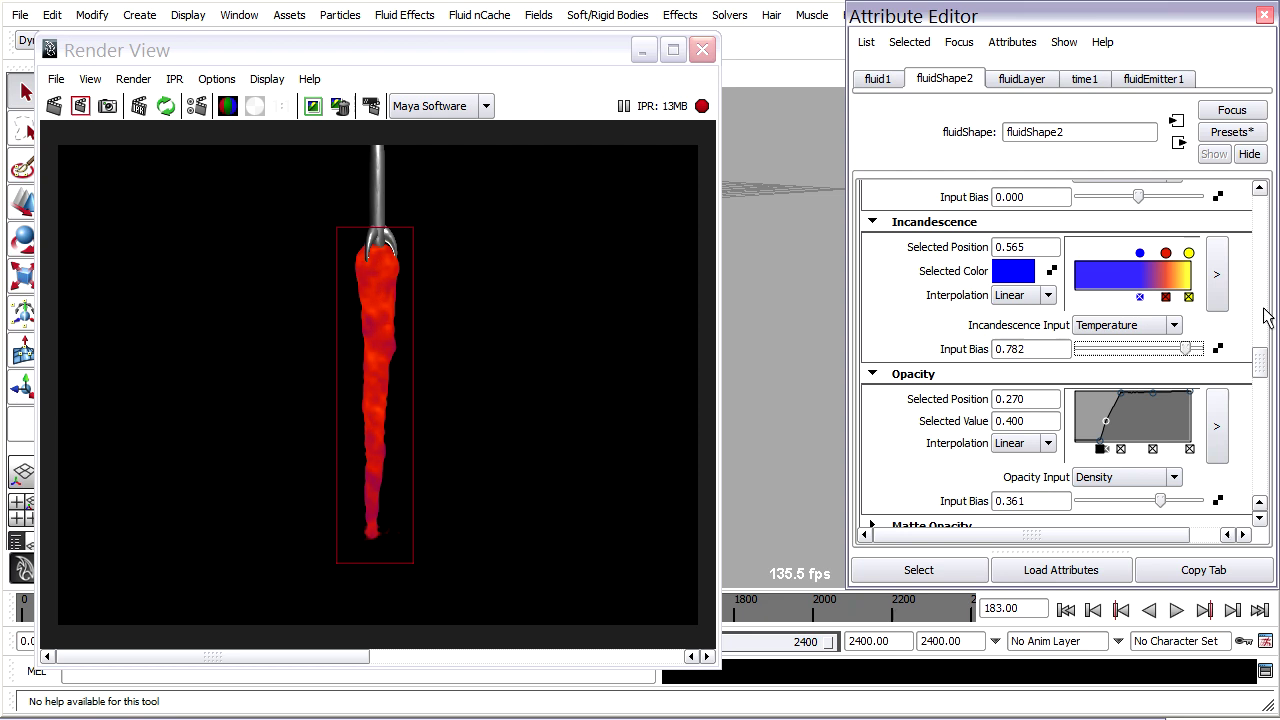
pyautogui.moveTo(1261, 358); pyautogui.dragTo(1264, 428)
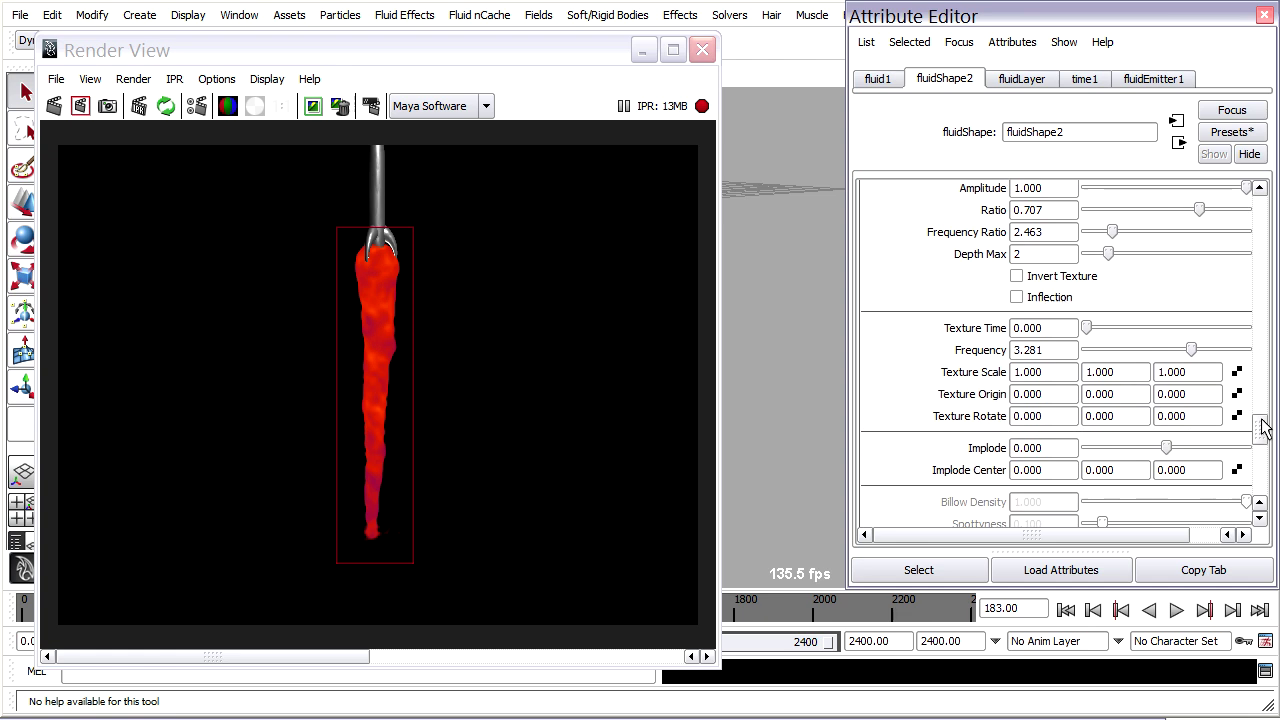
pyautogui.moveTo(1194, 349)
pyautogui.mouseDown()
pyautogui.moveTo(1157, 353)
pyautogui.moveTo(1216, 351)
pyautogui.mouseUp()
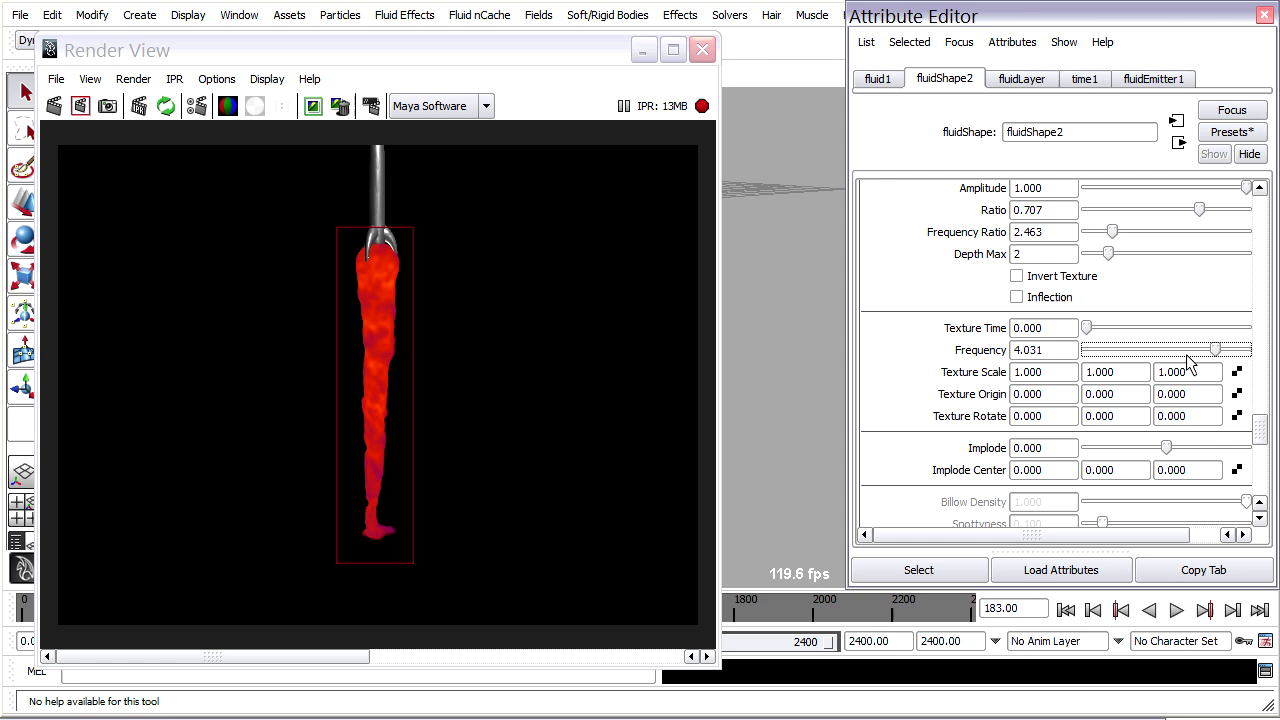
# Step: Set Texture Scale Y to 2 and Texture Origin Y to 0.05
pyautogui.click(1127, 373)
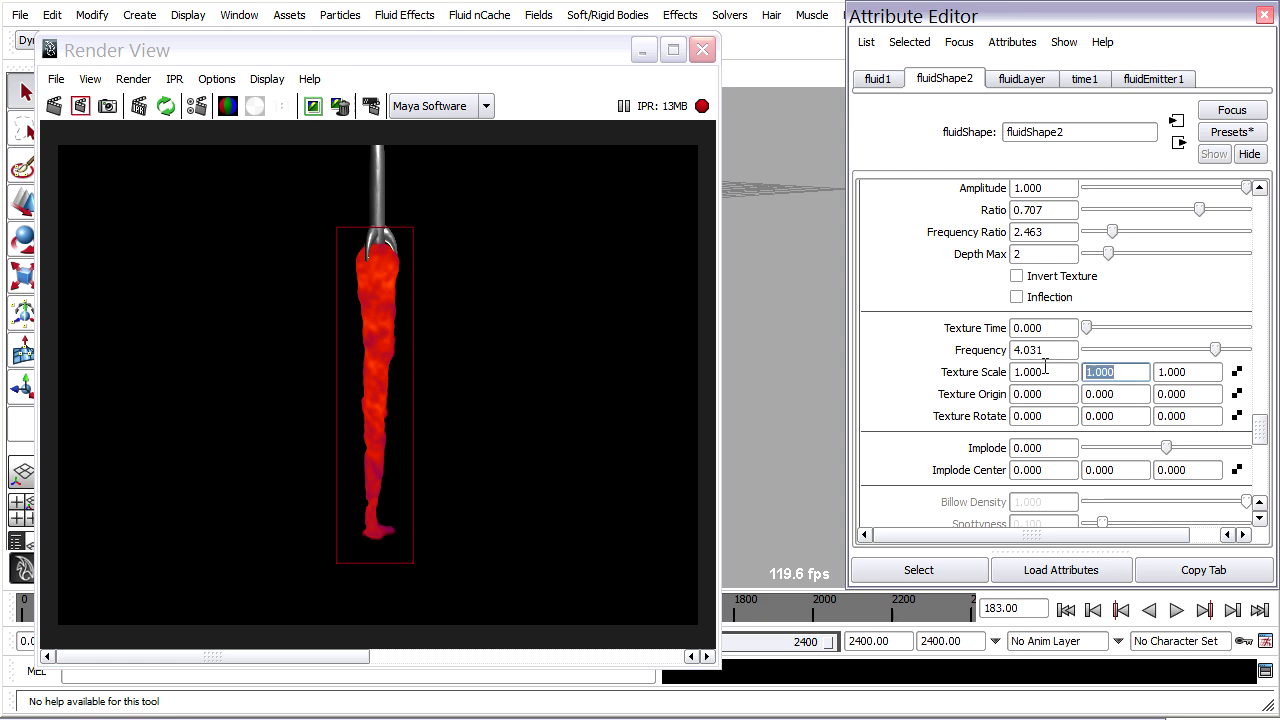
pyautogui.write('2')
pyautogui.press('Return')
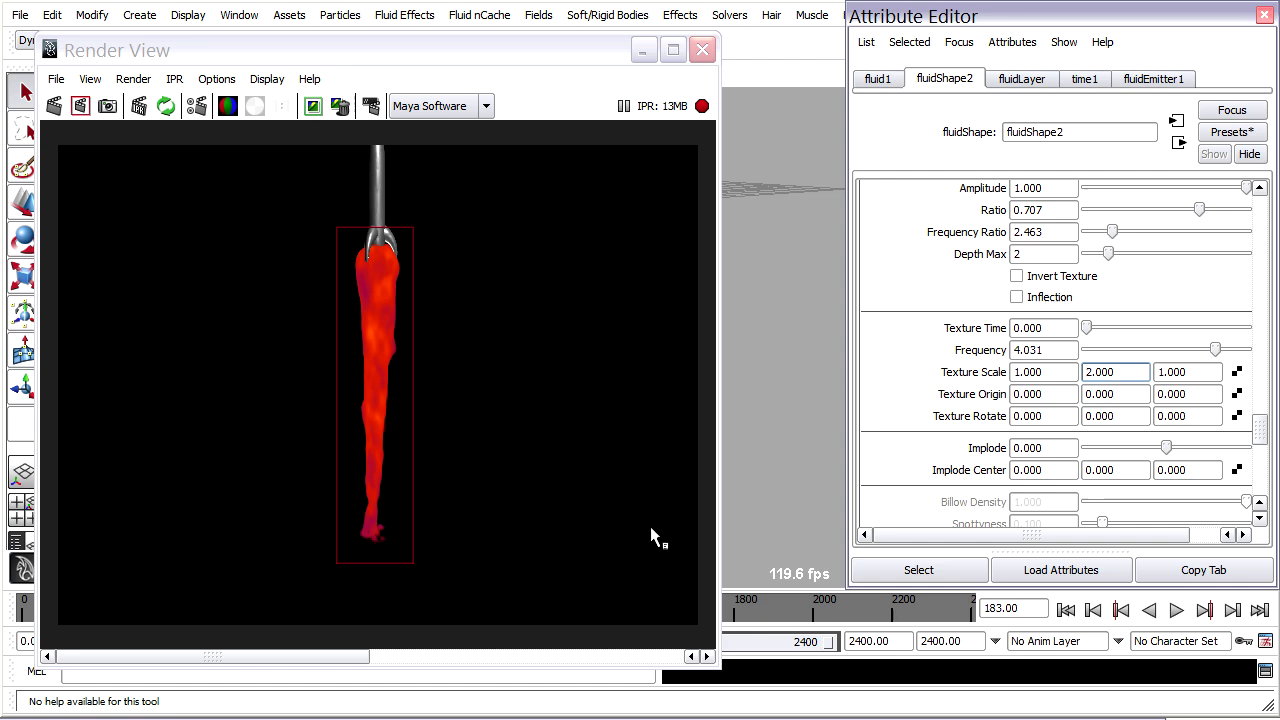
pyautogui.click(1133, 394)
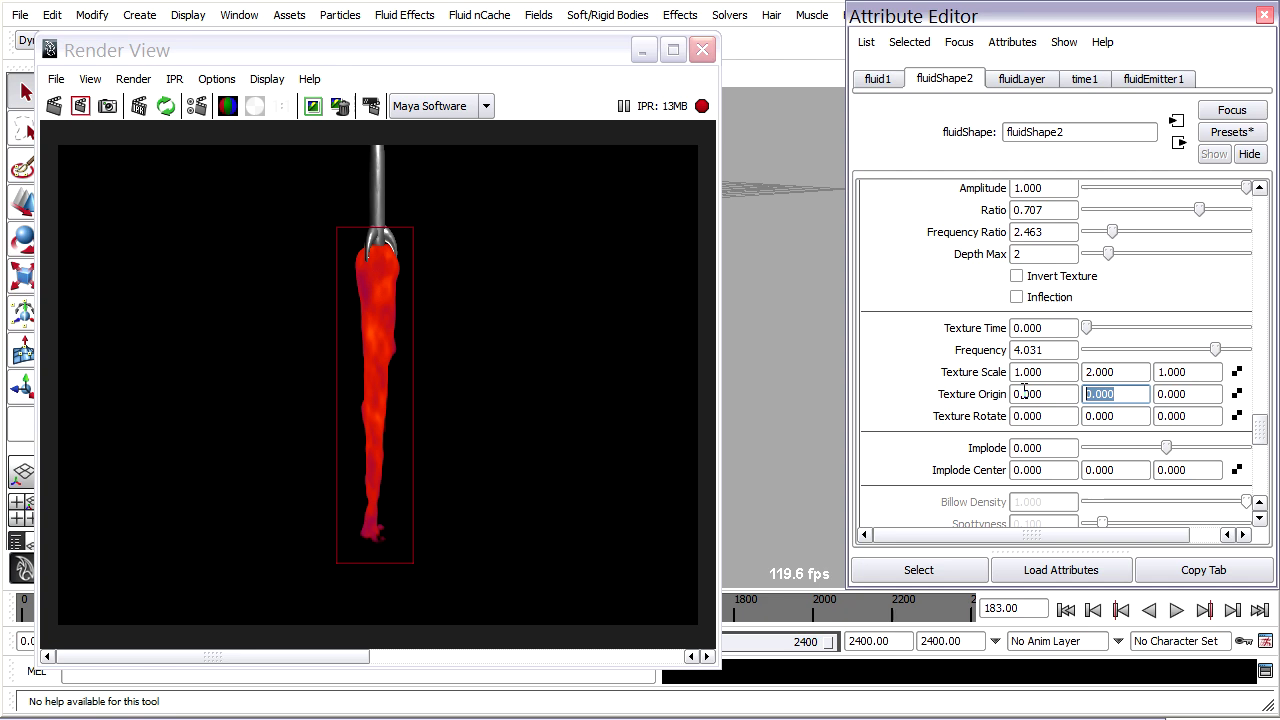
pyautogui.write('.01')
pyautogui.press('Return')
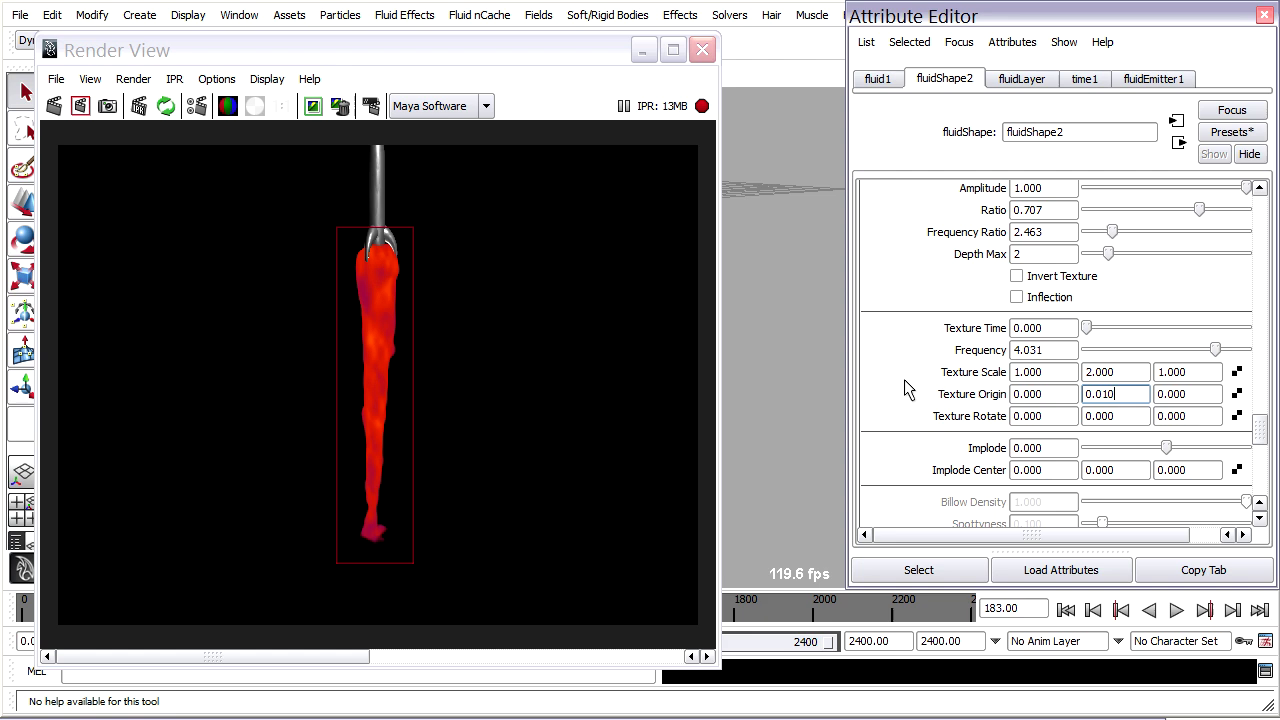
pyautogui.click(1123, 394)
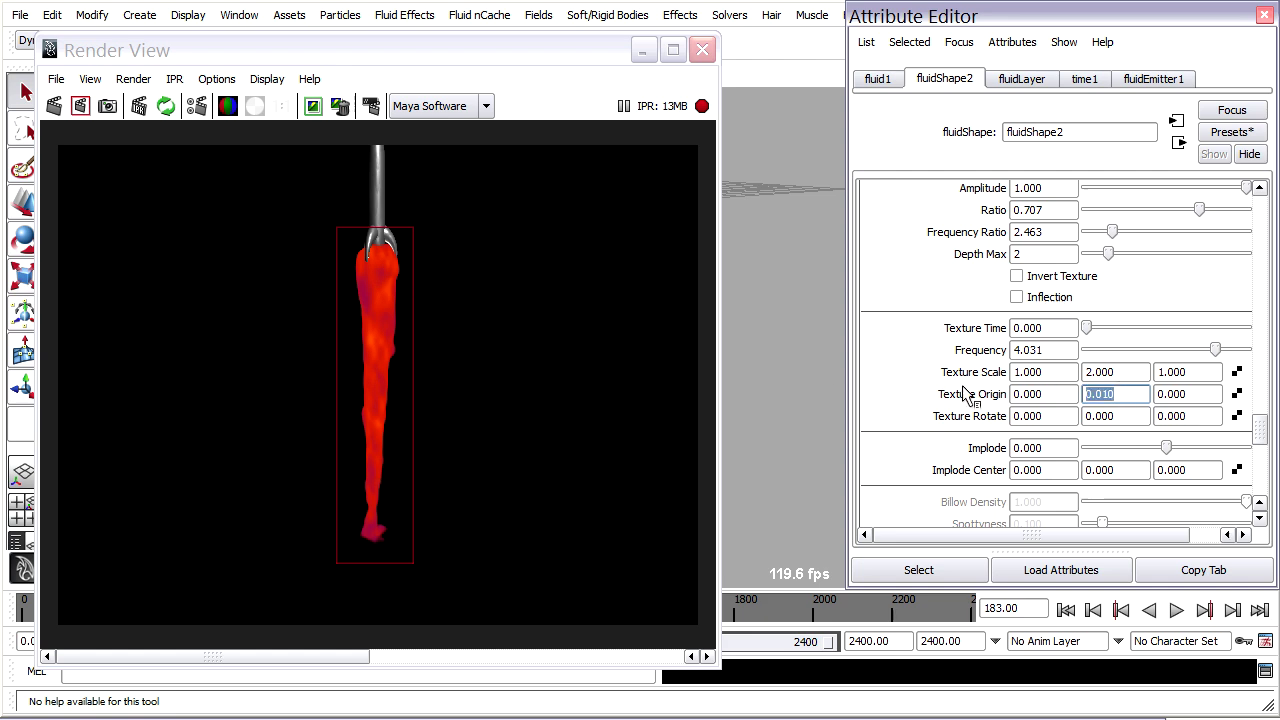
pyautogui.write('.05')
pyautogui.press('Return')
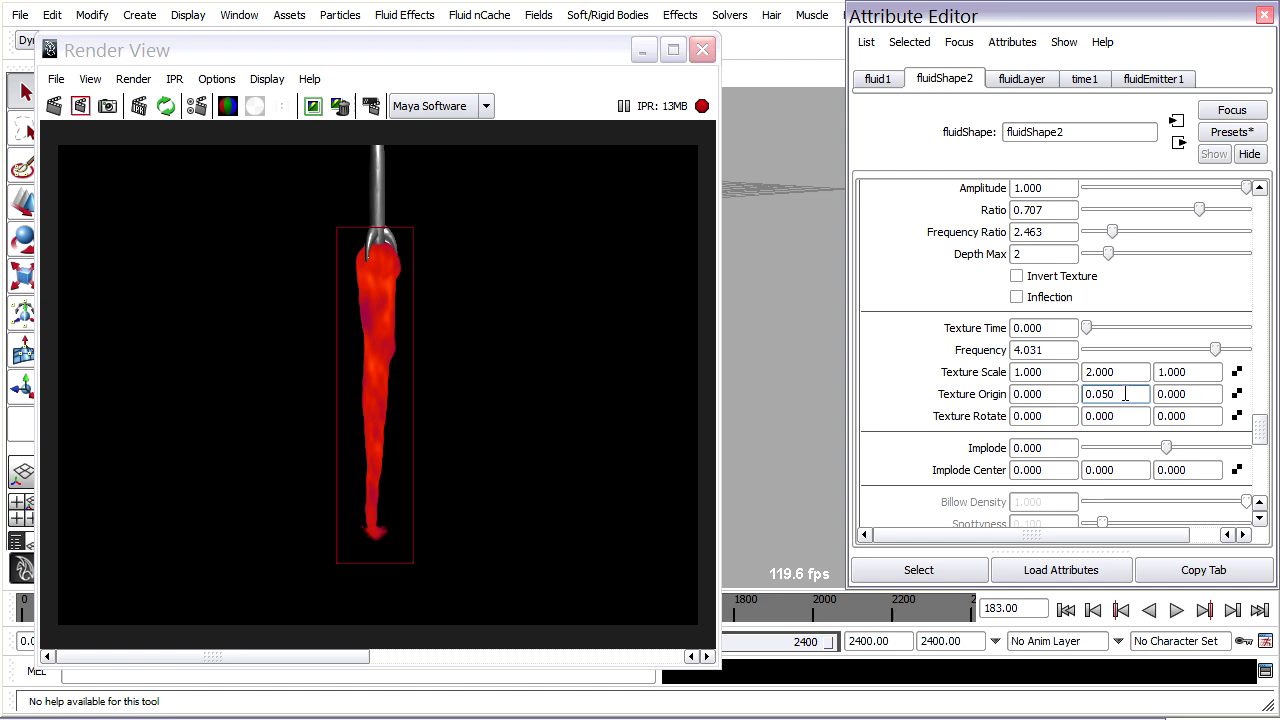
# Step: Create the expression fluidShape2.textureOriginY=time/10 on Texture Origin
pyautogui.rightClick(1123, 394)
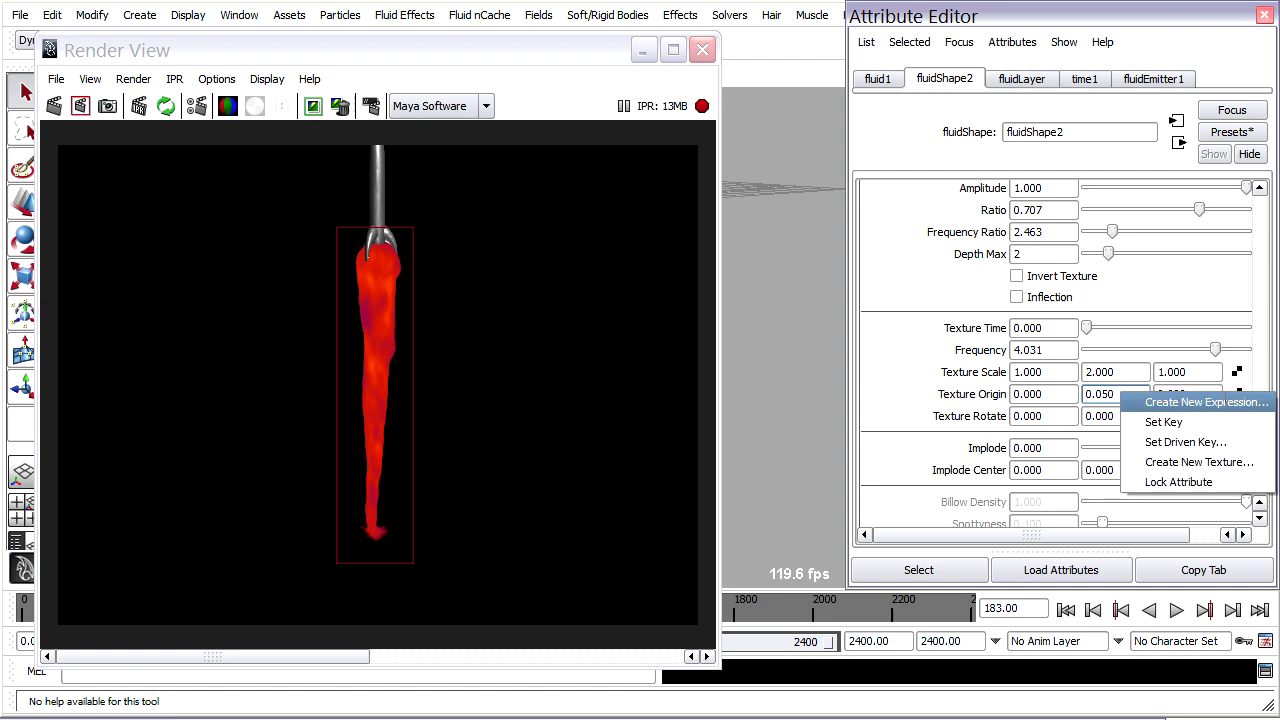
pyautogui.click(1205, 402)
pyautogui.moveTo(440, 276); pyautogui.dragTo(206, 280)
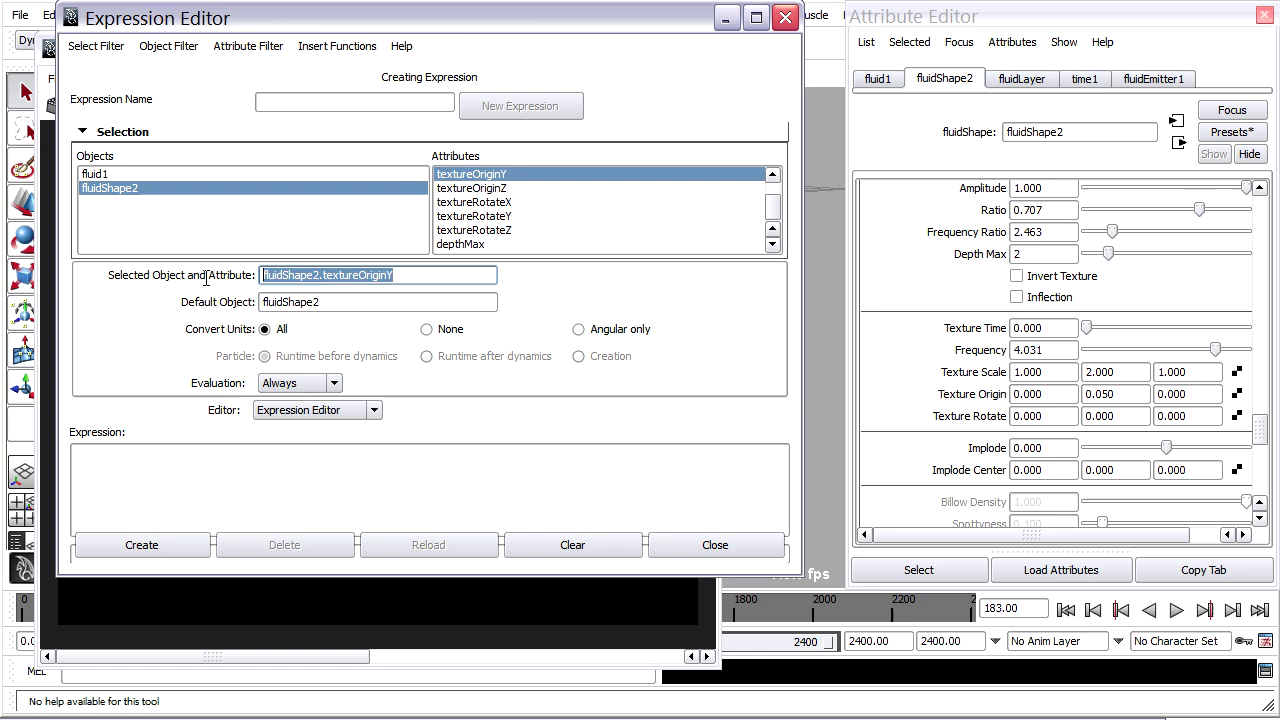
pyautogui.moveTo(345, 275); pyautogui.dragTo(238, 486)
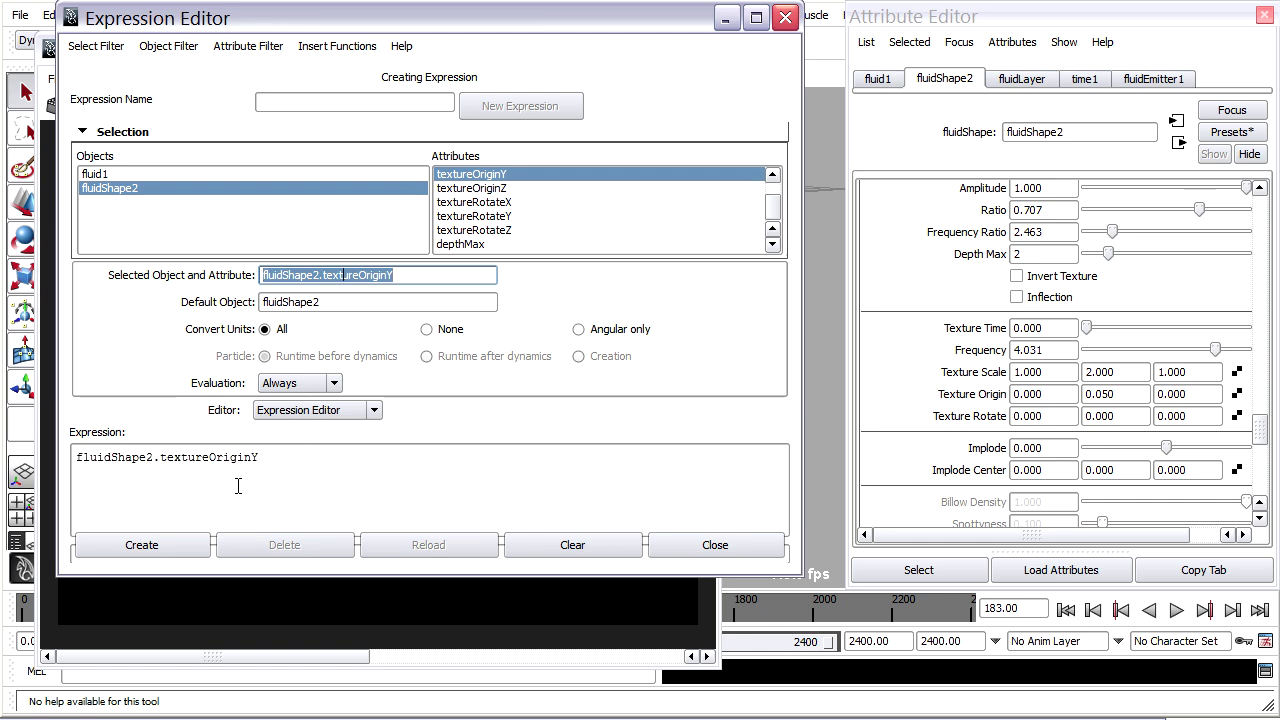
pyautogui.click(320, 478)
pyautogui.keyDown('ctrl'); pyautogui.scroll(1, 322, 476); pyautogui.keyUp('ctrl')
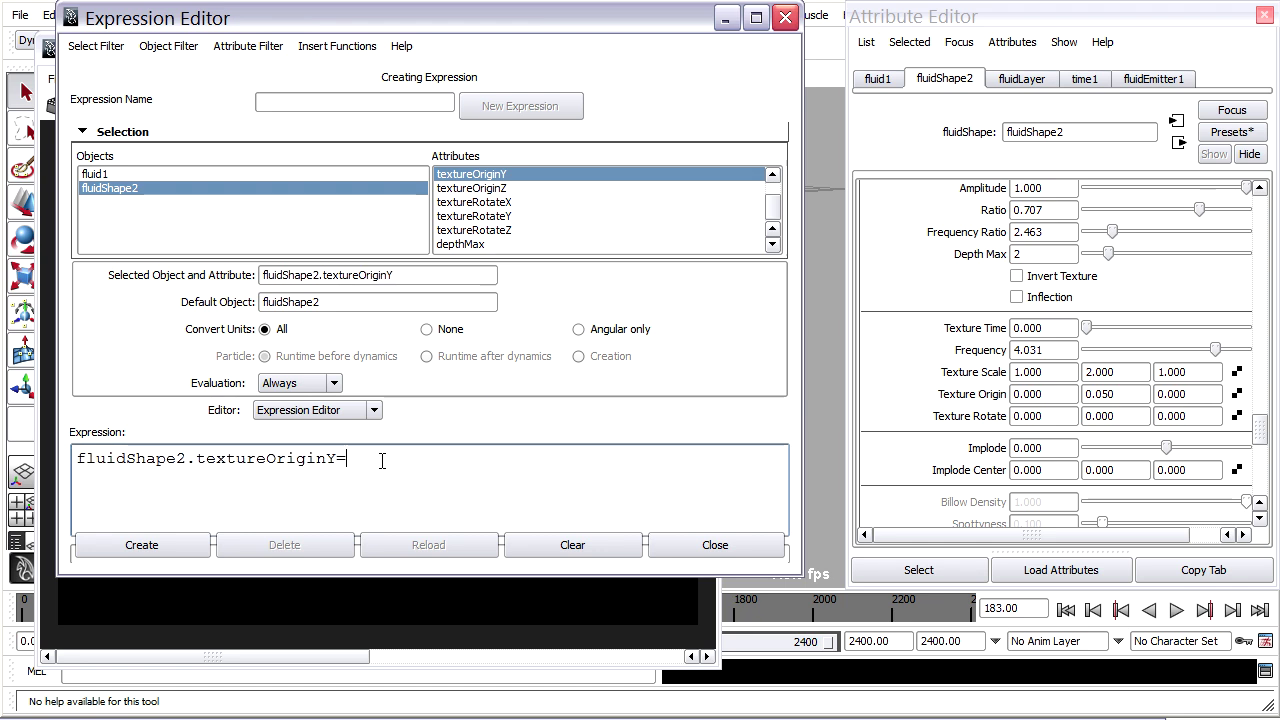
pyautogui.write('=time/10;')
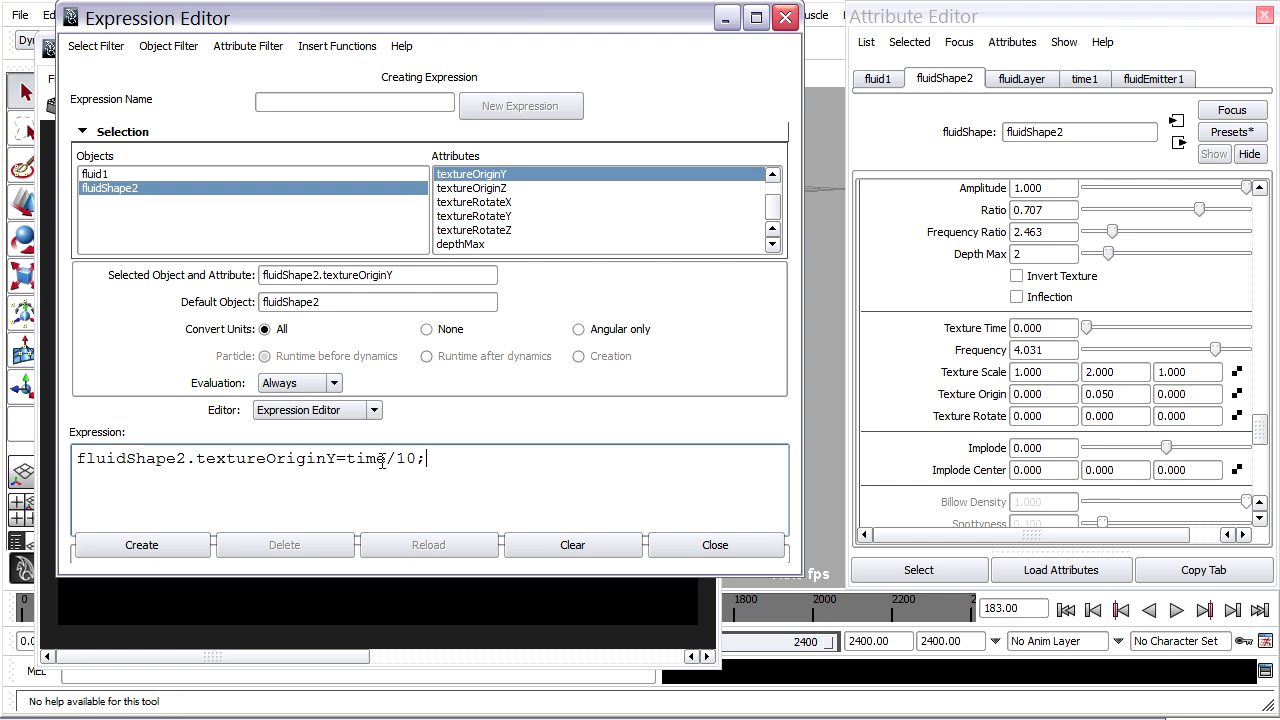
pyautogui.click(141, 545)
# Step: Hide the expression and render windows, replay the simulation to frame 235, then rewind
pyautogui.click(725, 17)
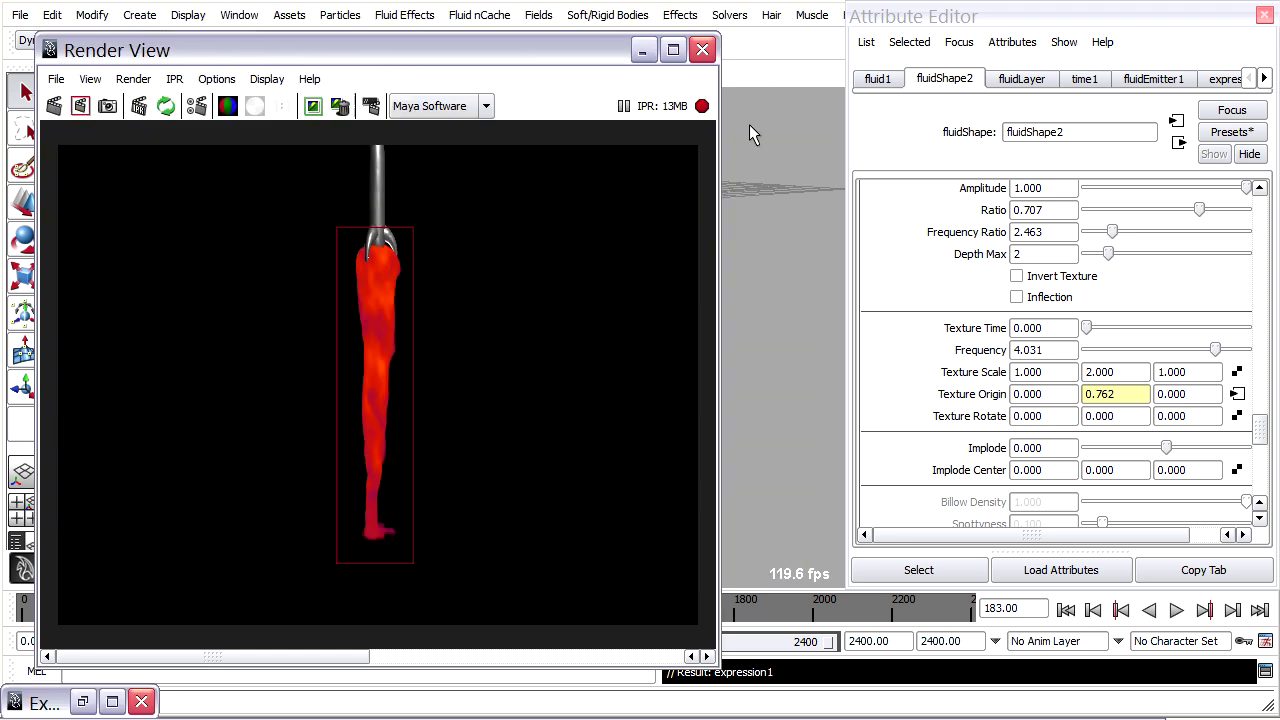
pyautogui.click(643, 50)
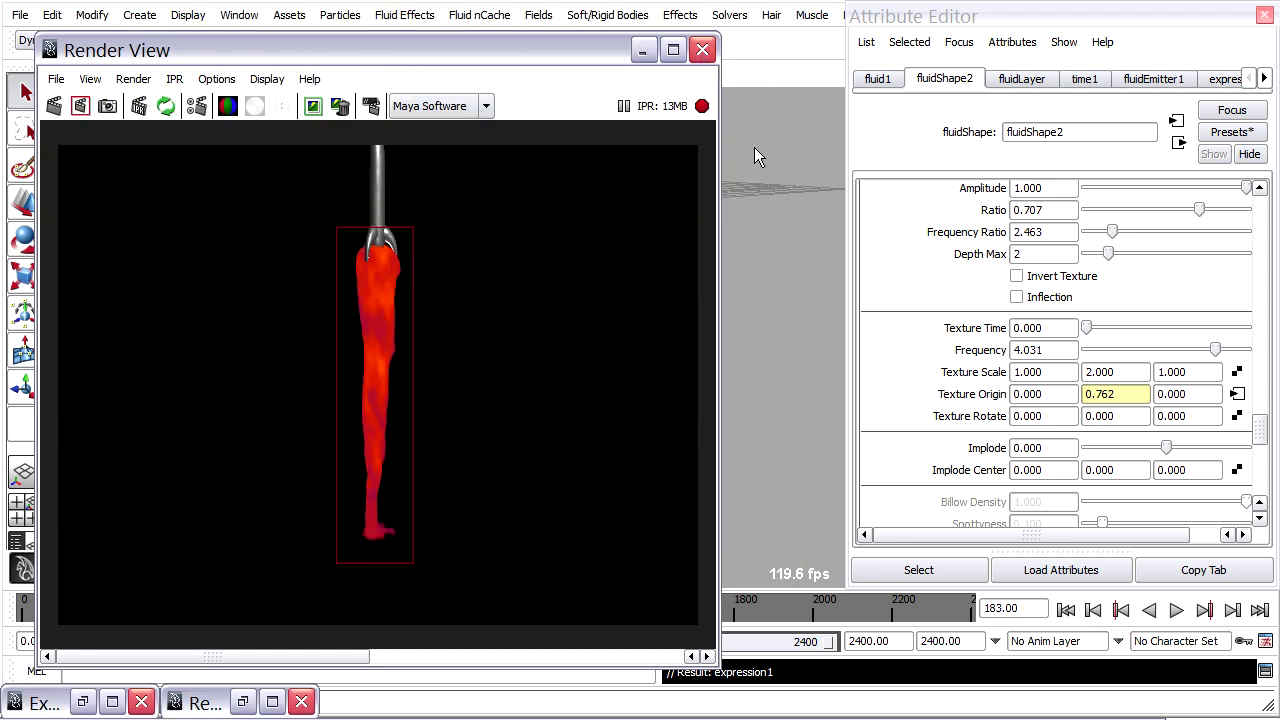
pyautogui.click(1065, 610)
pyautogui.click(1176, 610)
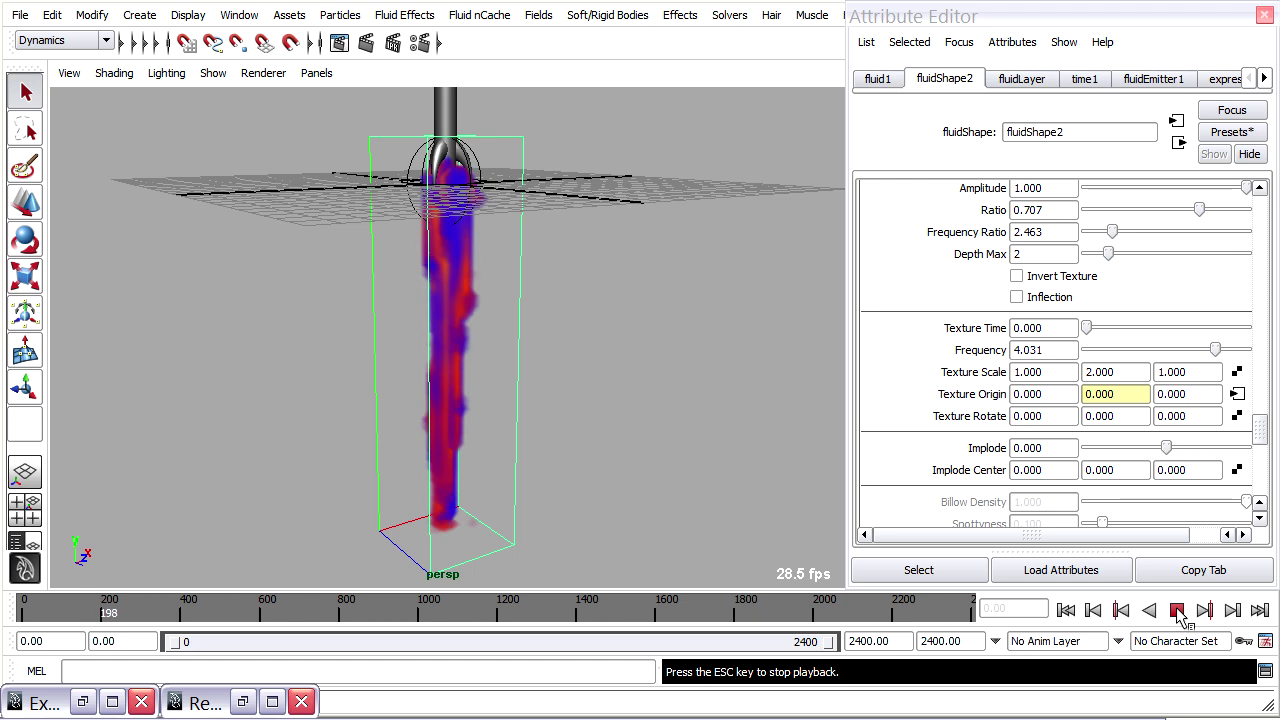
pyautogui.click(1177, 610)
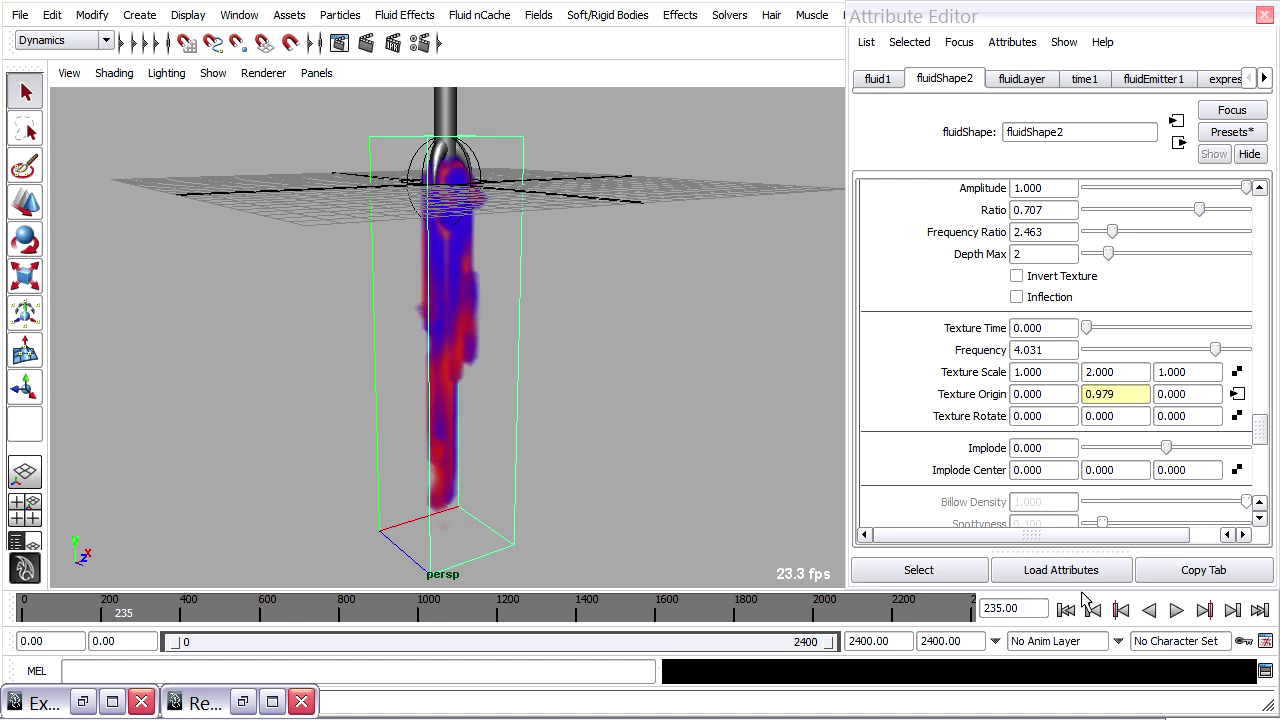
pyautogui.click(1066, 610)
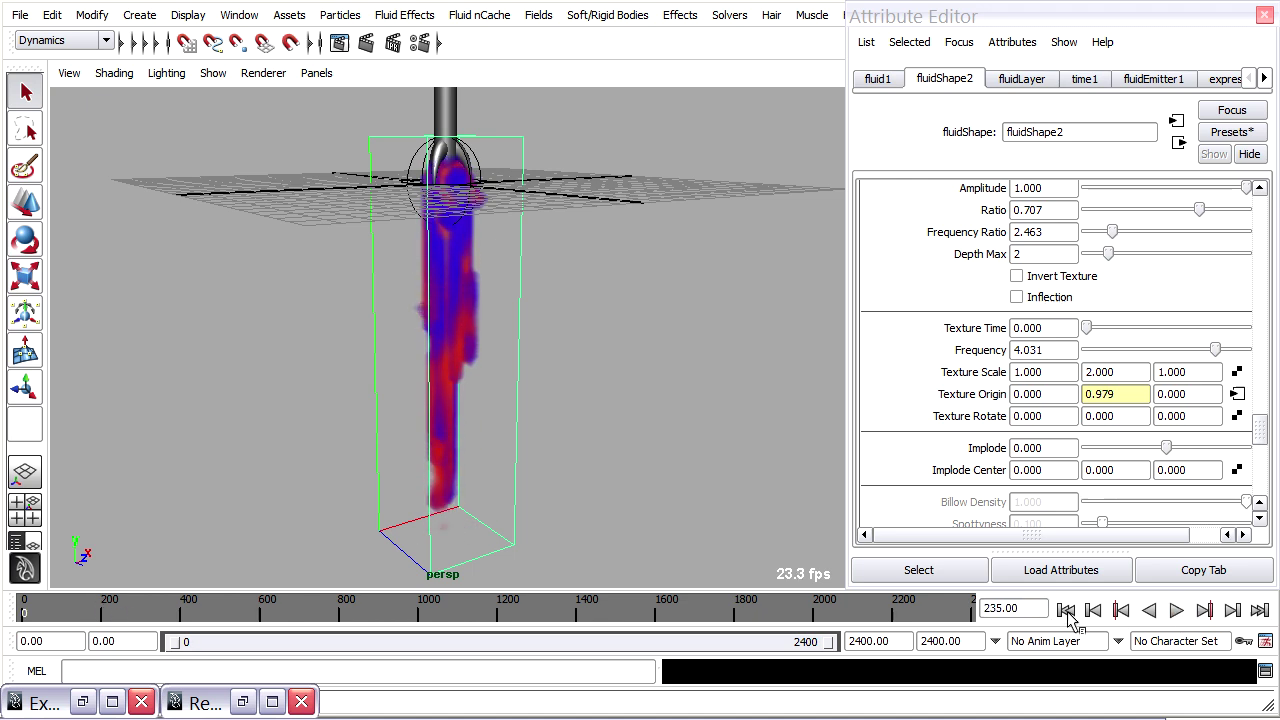
# Step: Start Solvers Interactive Playback and lower opacity Input Bias to 0.294
pyautogui.click(729, 15)
pyautogui.click(783, 237)
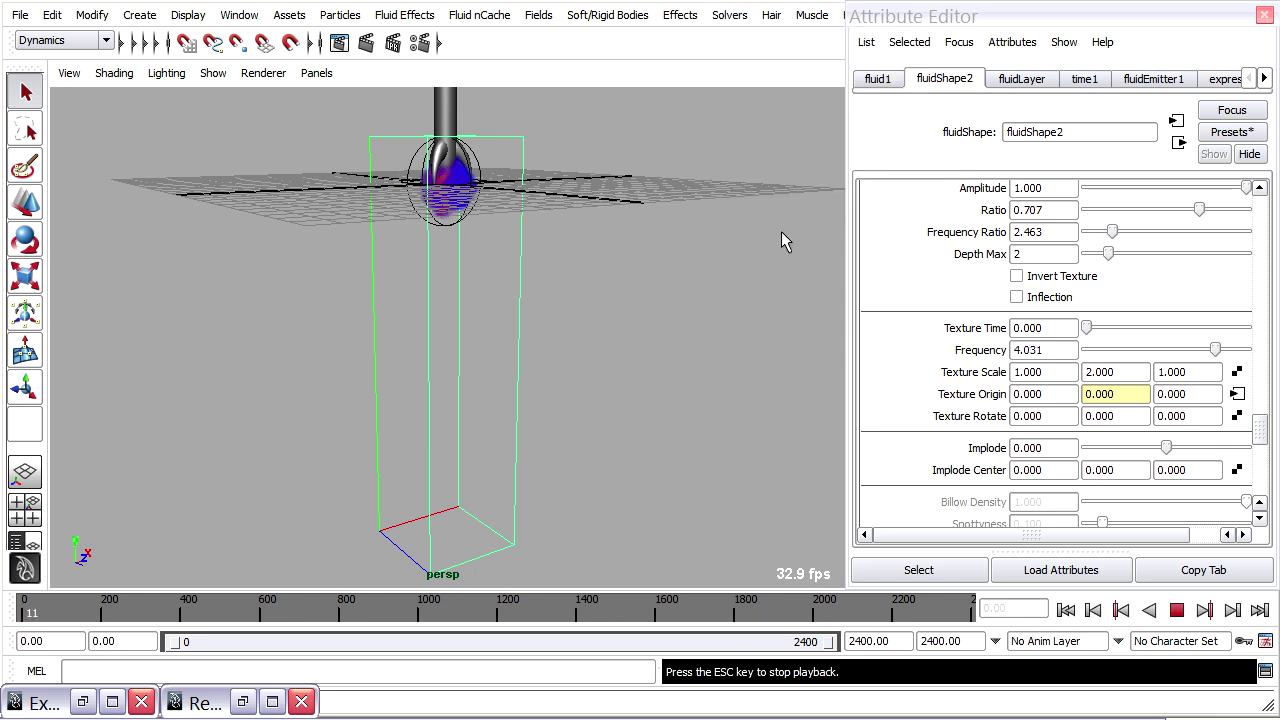
pyautogui.moveTo(1262, 440); pyautogui.dragTo(1260, 374)
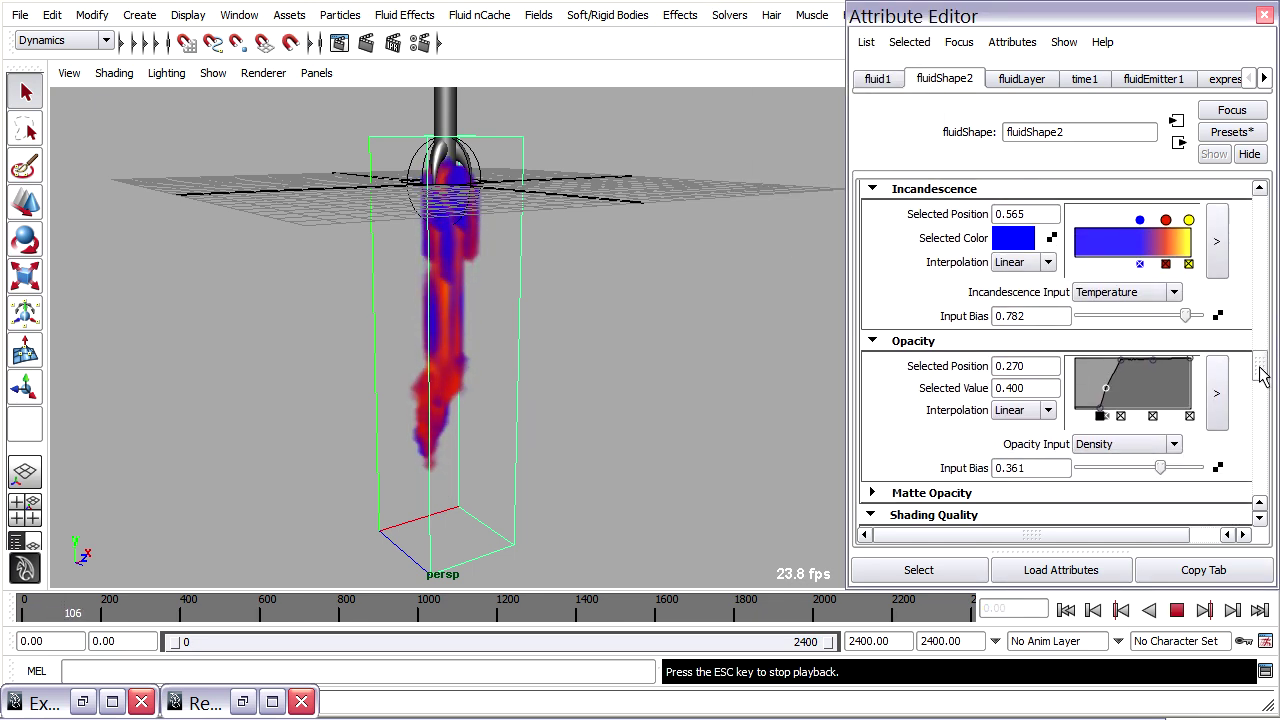
pyautogui.moveTo(1164, 470)
pyautogui.mouseDown()
pyautogui.moveTo(1150, 470)
pyautogui.moveTo(1161, 468)
pyautogui.mouseUp()
pyautogui.moveTo(1186, 316); pyautogui.dragTo(1190, 316)
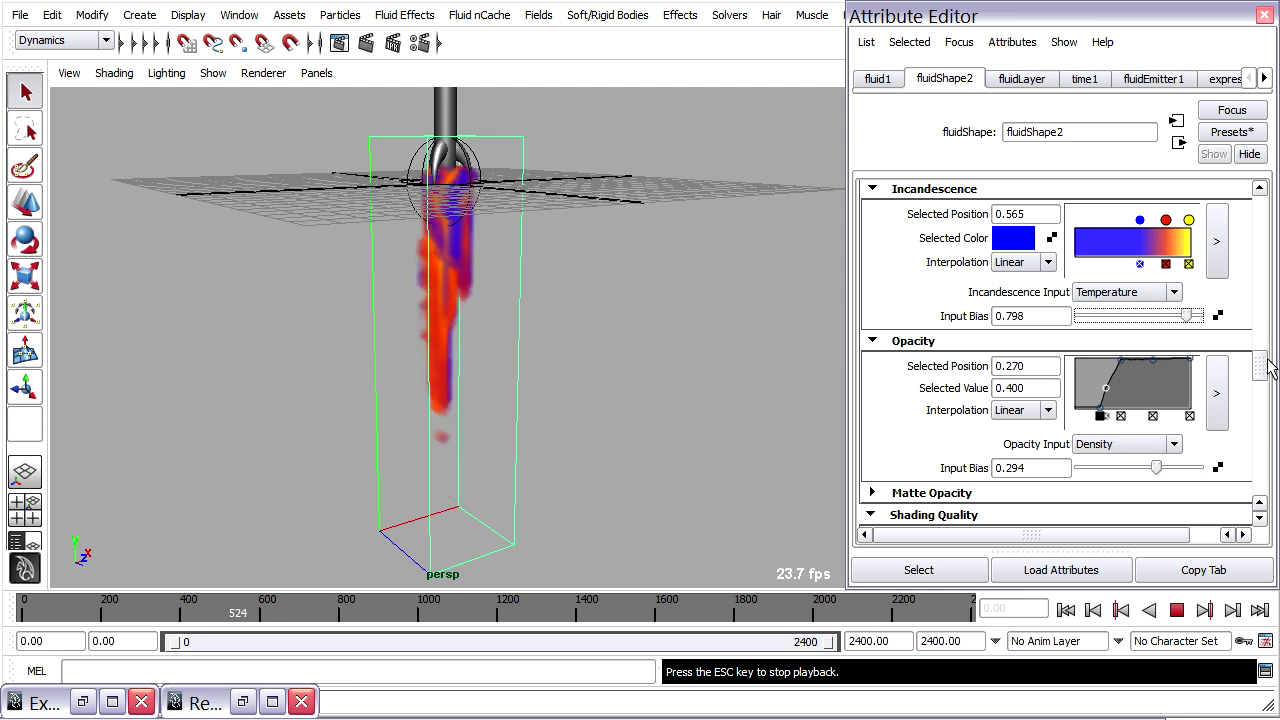
# Step: Stop the simulation at frame 577 and render a test frame
pyautogui.click(1176, 610)
pyautogui.click(365, 40)
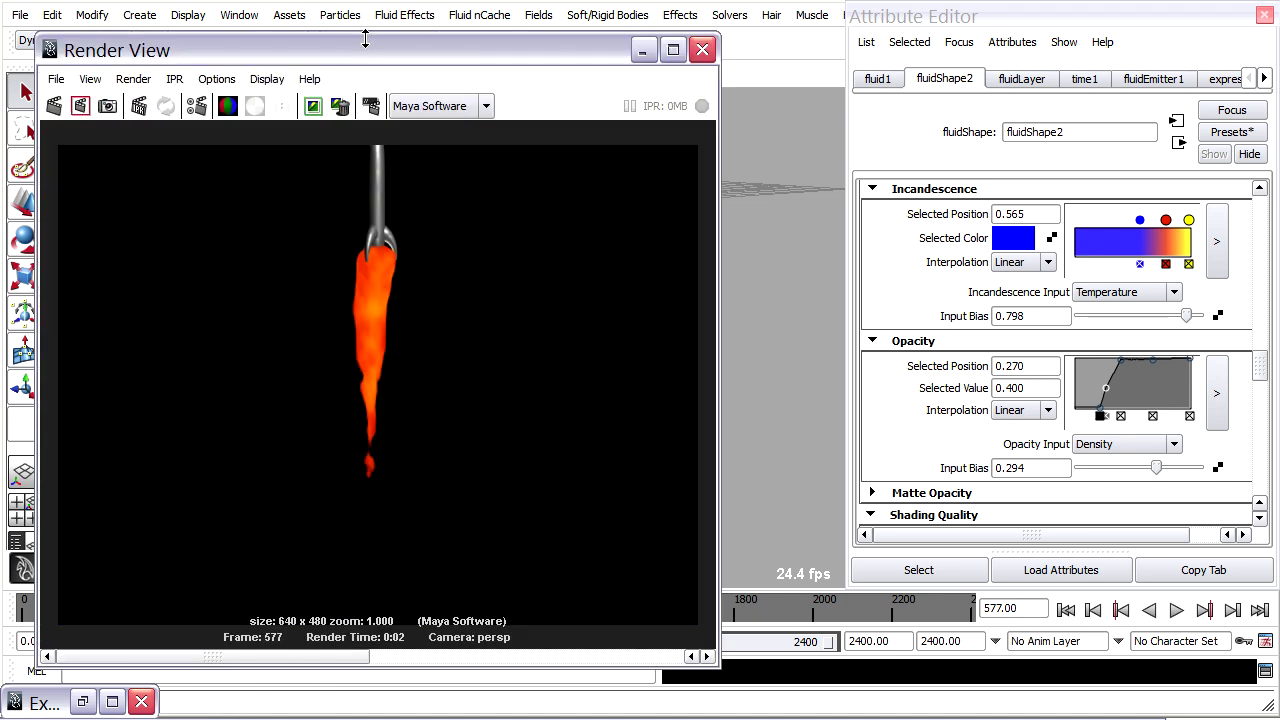
pyautogui.click(702, 50)
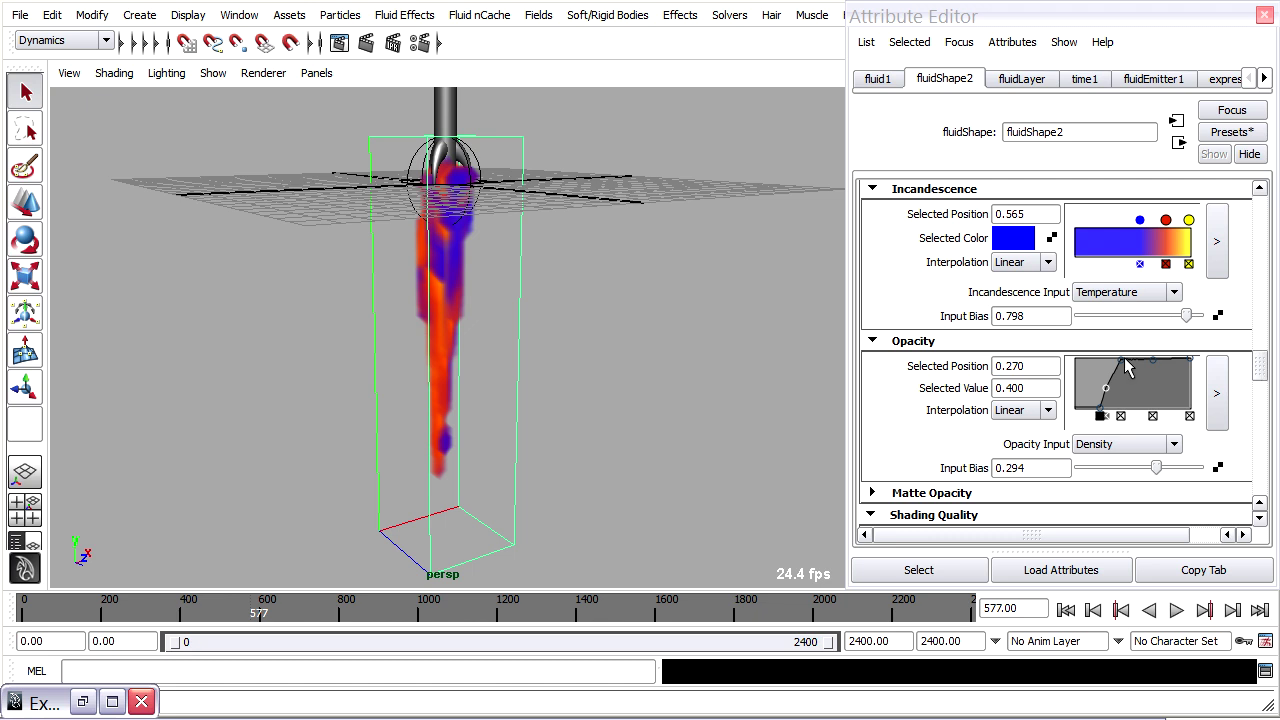
# Step: Move the opacity point to 0.243/0.340 and yellow incandescence key to 0.922, then re-render
pyautogui.moveTo(1121, 362); pyautogui.dragTo(1103, 393)
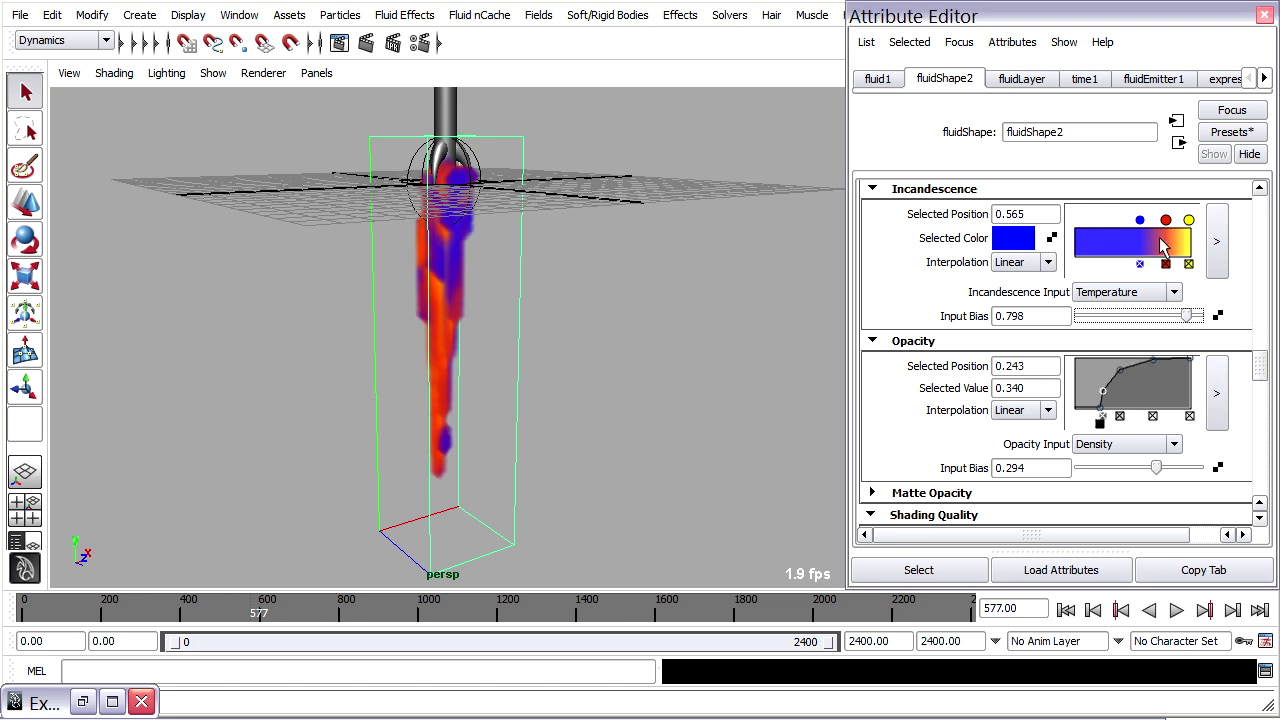
pyautogui.moveTo(1140, 220); pyautogui.dragTo(1181, 222)
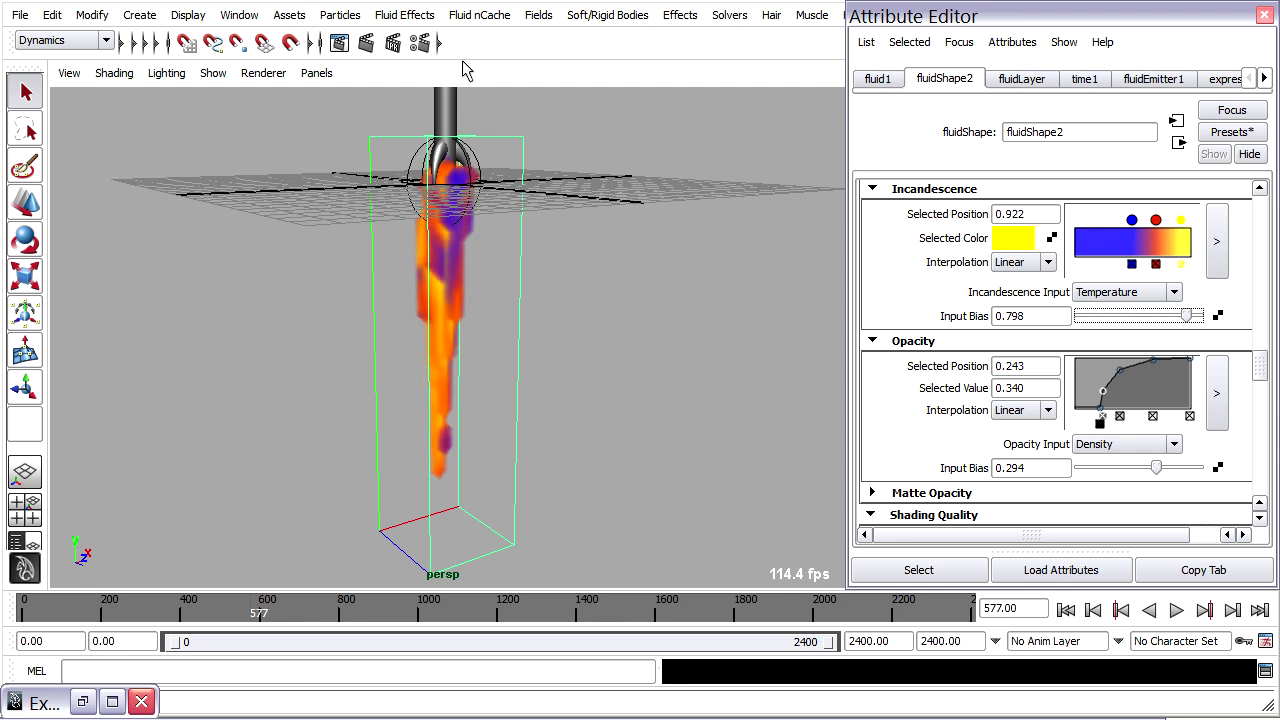
pyautogui.click(367, 43)
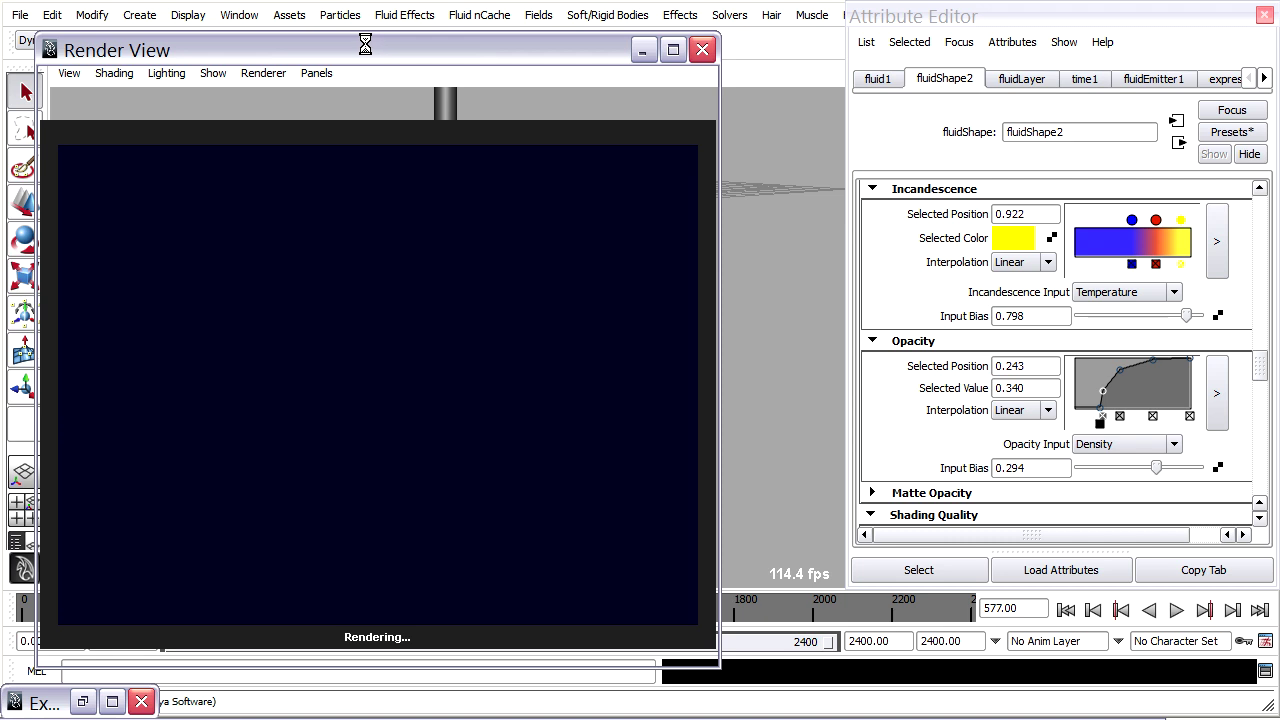
pyautogui.click(704, 50)
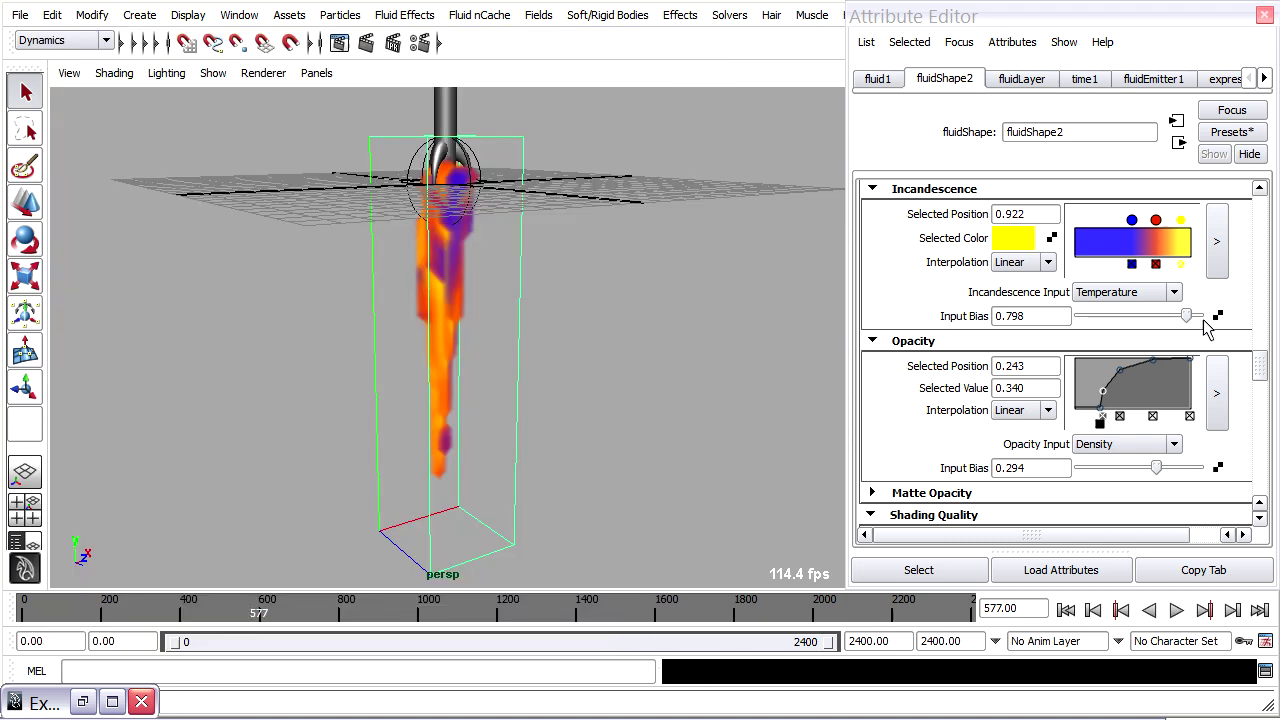
# Step: Reshape the enlarged Opacity ramp into a steep S-curve that stays low before rising
pyautogui.click(1216, 393)
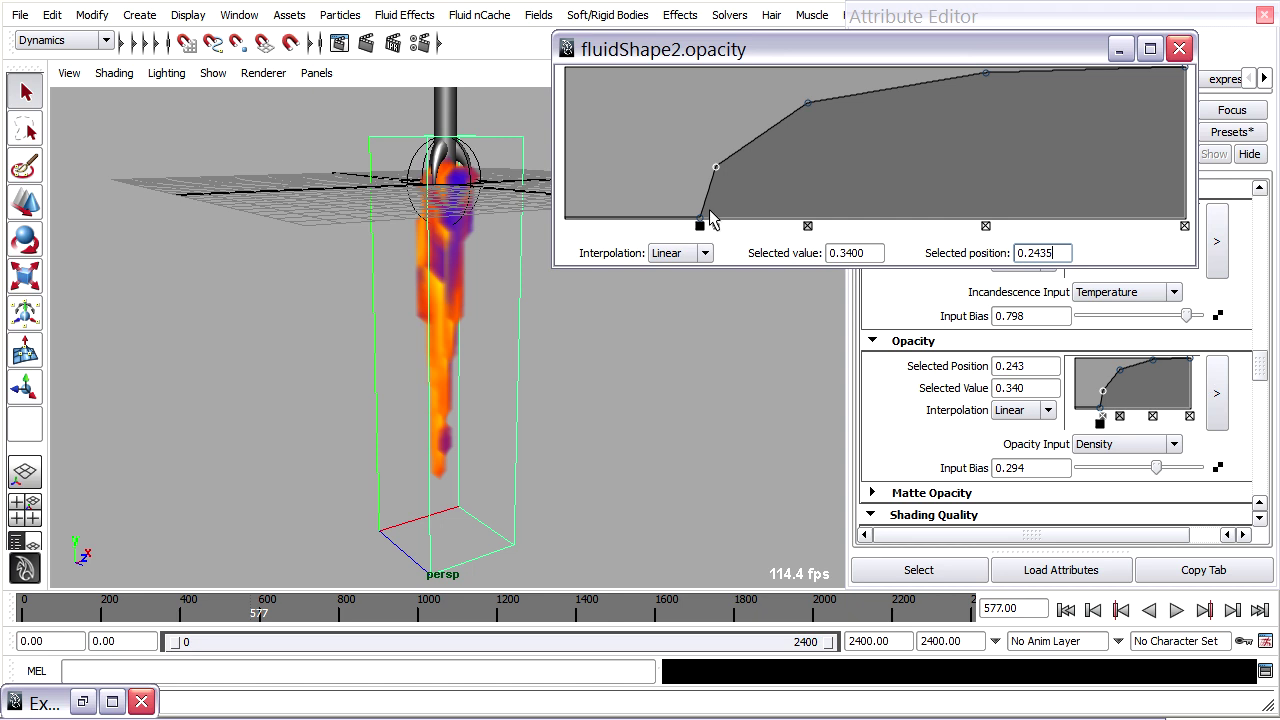
pyautogui.moveTo(716, 174); pyautogui.dragTo(705, 184)
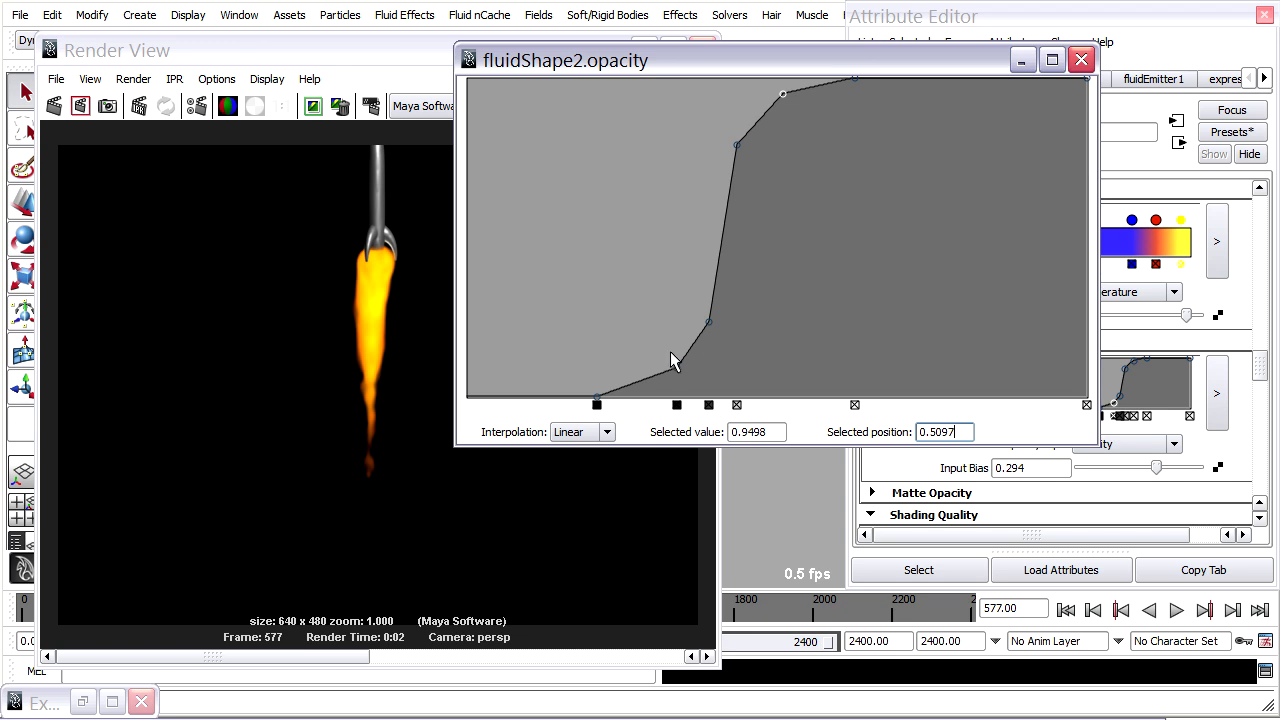
pyautogui.click(1081, 60)
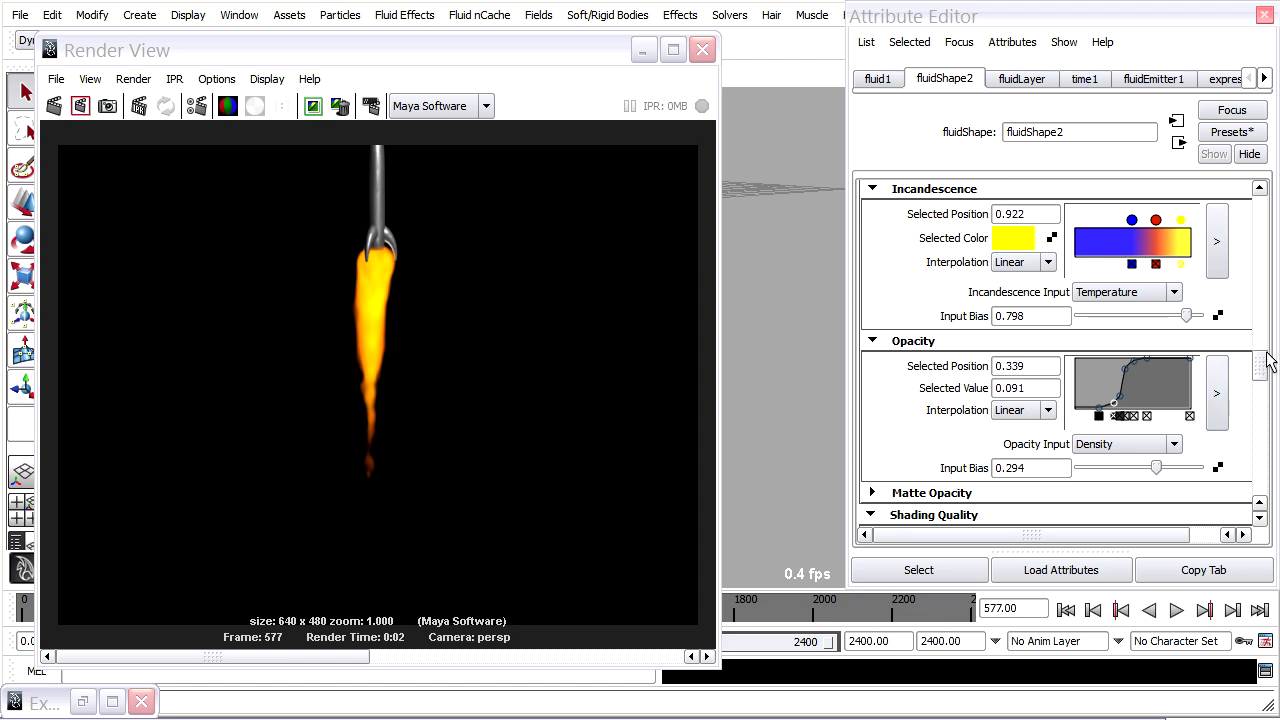
# Step: Start an IPR render and mark a render region around the flame
pyautogui.moveTo(1266, 358); pyautogui.dragTo(1273, 420)
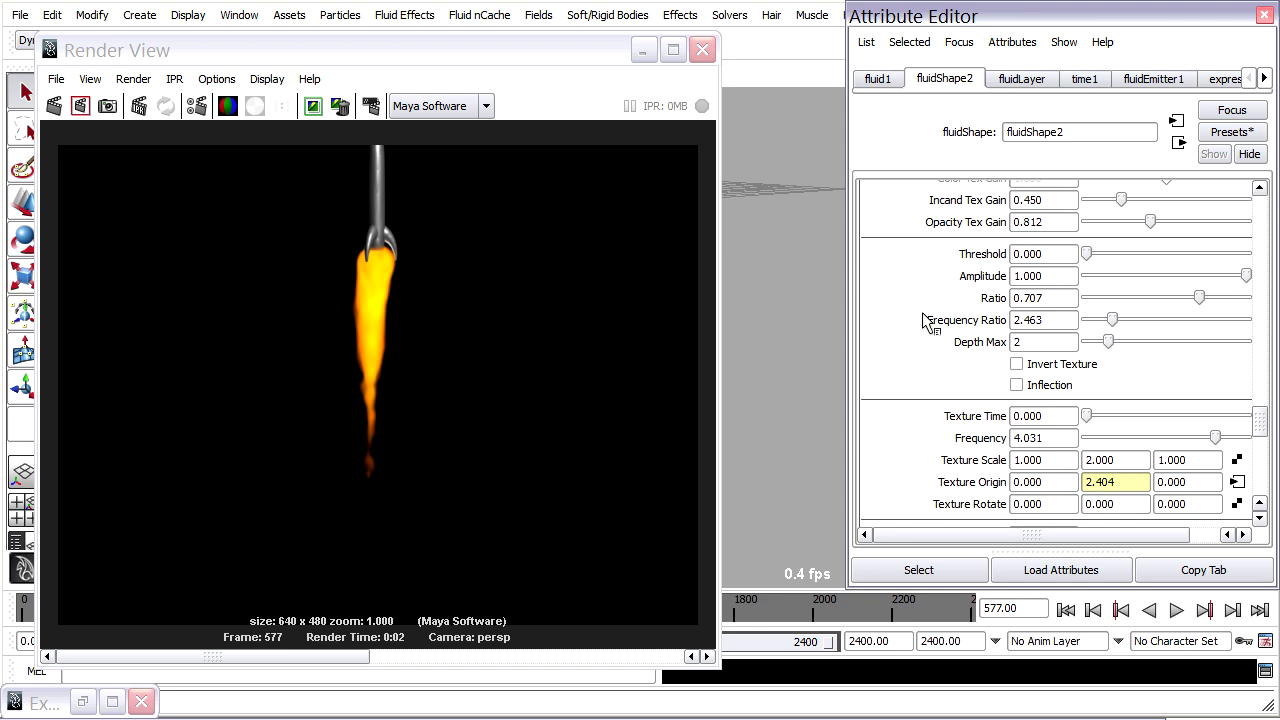
pyautogui.click(140, 106)
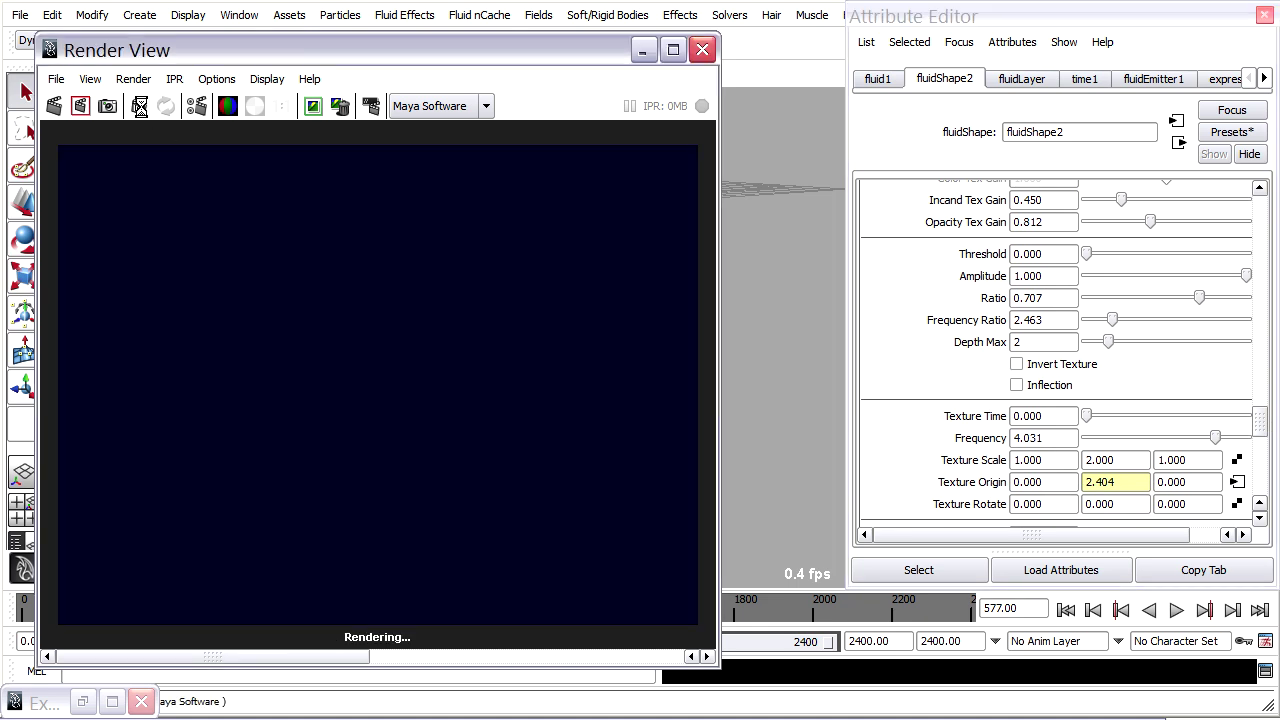
pyautogui.moveTo(326, 222); pyautogui.dragTo(418, 498)
# Step: Raise the noise Depth Max to 4, lower Frequency to 2.750, and test Texture Time
pyautogui.moveTo(1109, 342); pyautogui.dragTo(1131, 344)
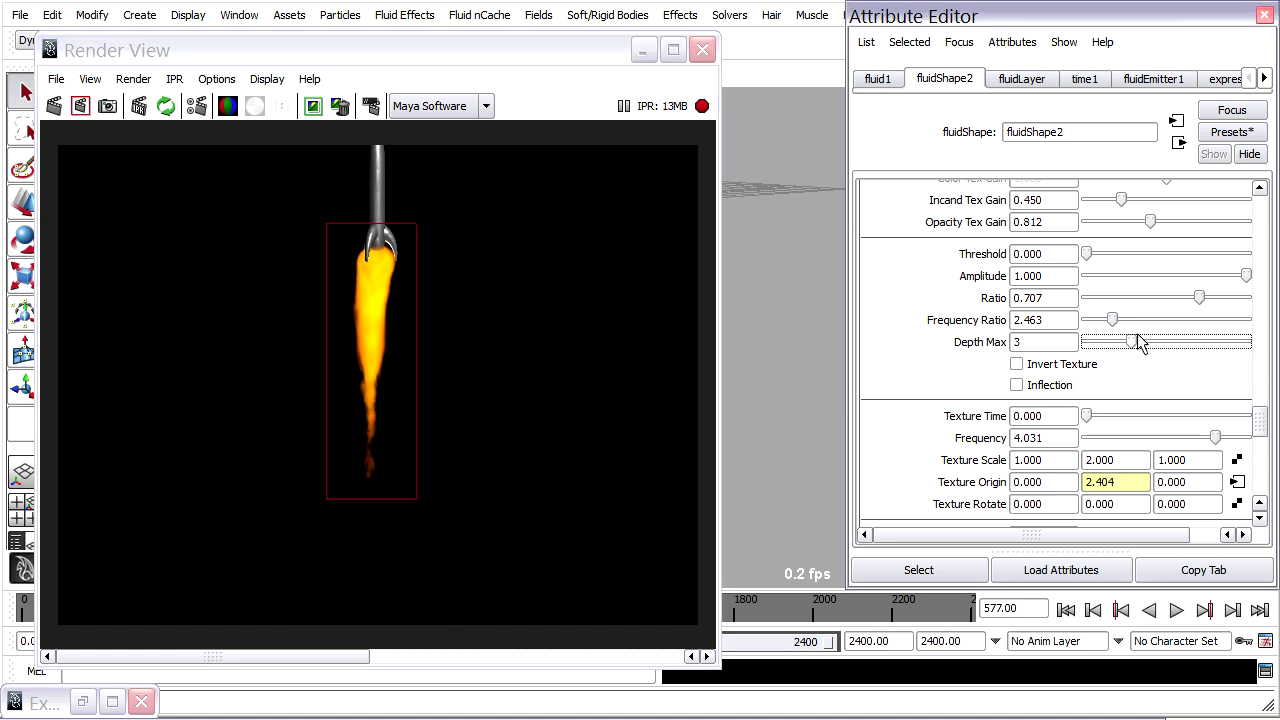
pyautogui.moveTo(1138, 342); pyautogui.dragTo(1155, 342)
pyautogui.moveTo(1215, 438); pyautogui.dragTo(1173, 440)
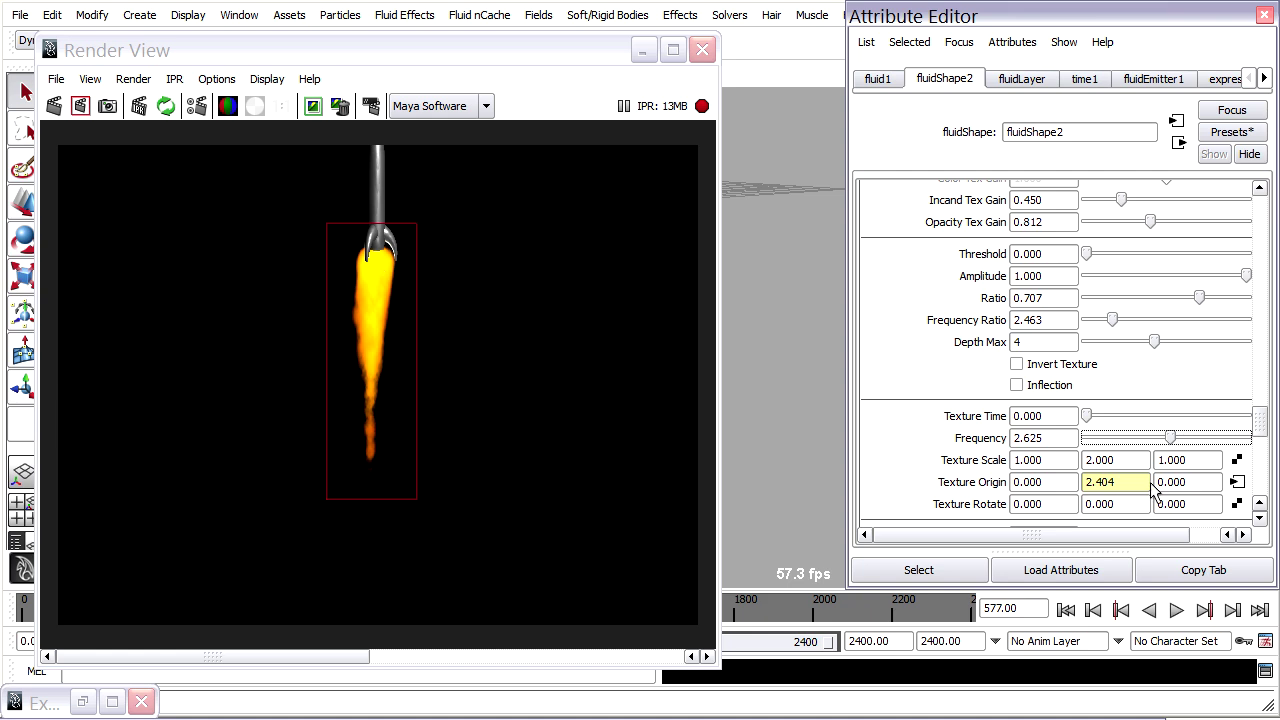
pyautogui.moveTo(1258, 427); pyautogui.dragTo(1251, 431)
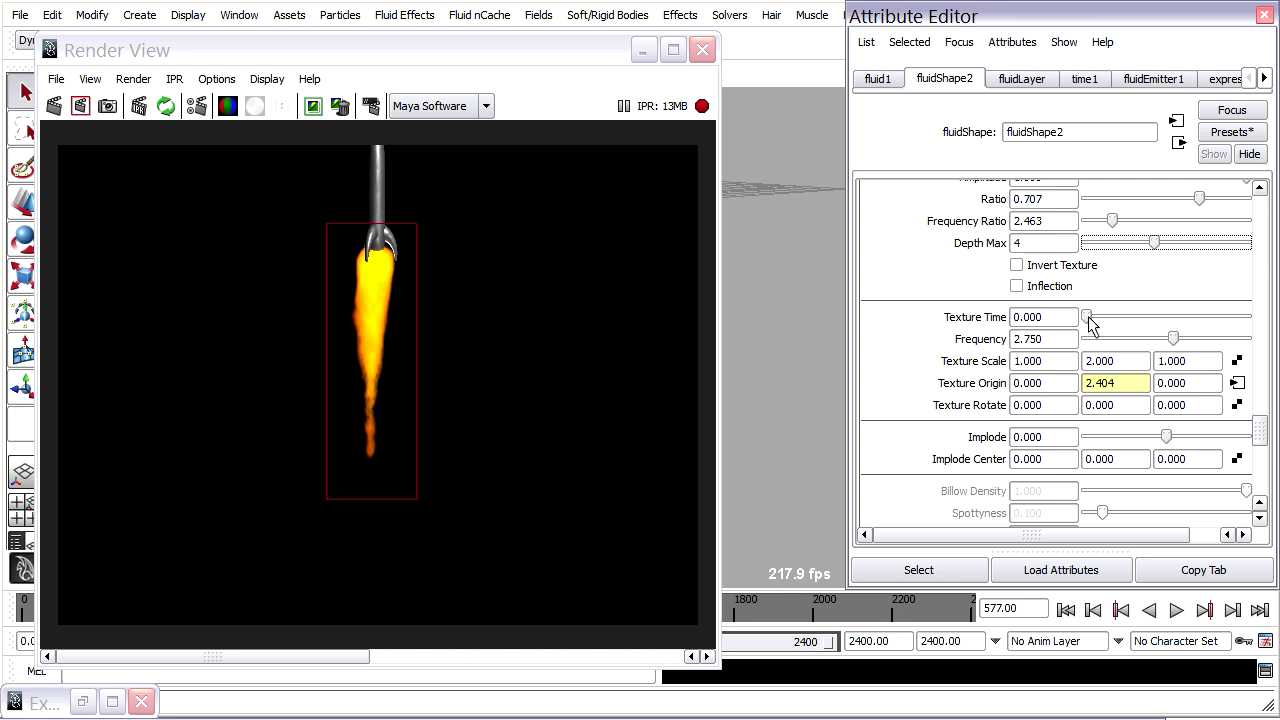
pyautogui.moveTo(1088, 316)
pyautogui.mouseDown()
pyautogui.moveTo(1145, 305)
pyautogui.moveTo(1084, 316)
pyautogui.mouseUp()
# Step: Create expression2 on Texture Time: fluidShape2.textureTime=time/10
pyautogui.rightClick(1073, 328)
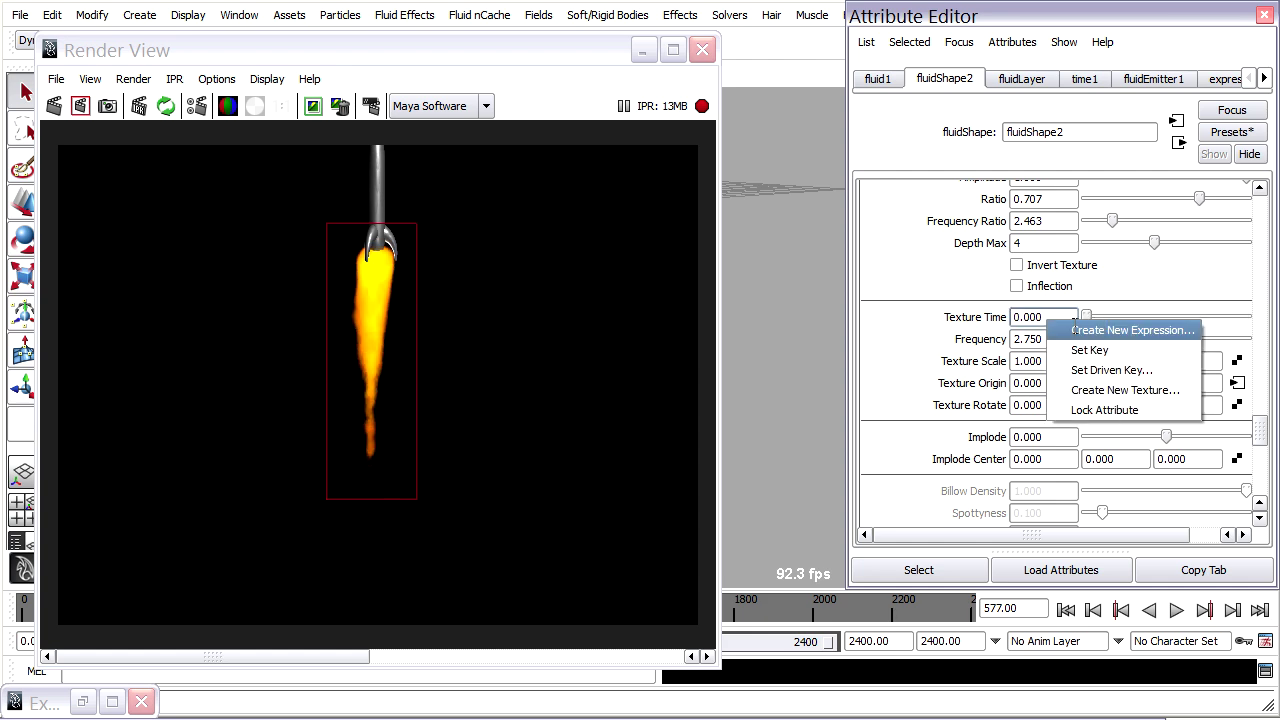
pyautogui.click(1100, 330)
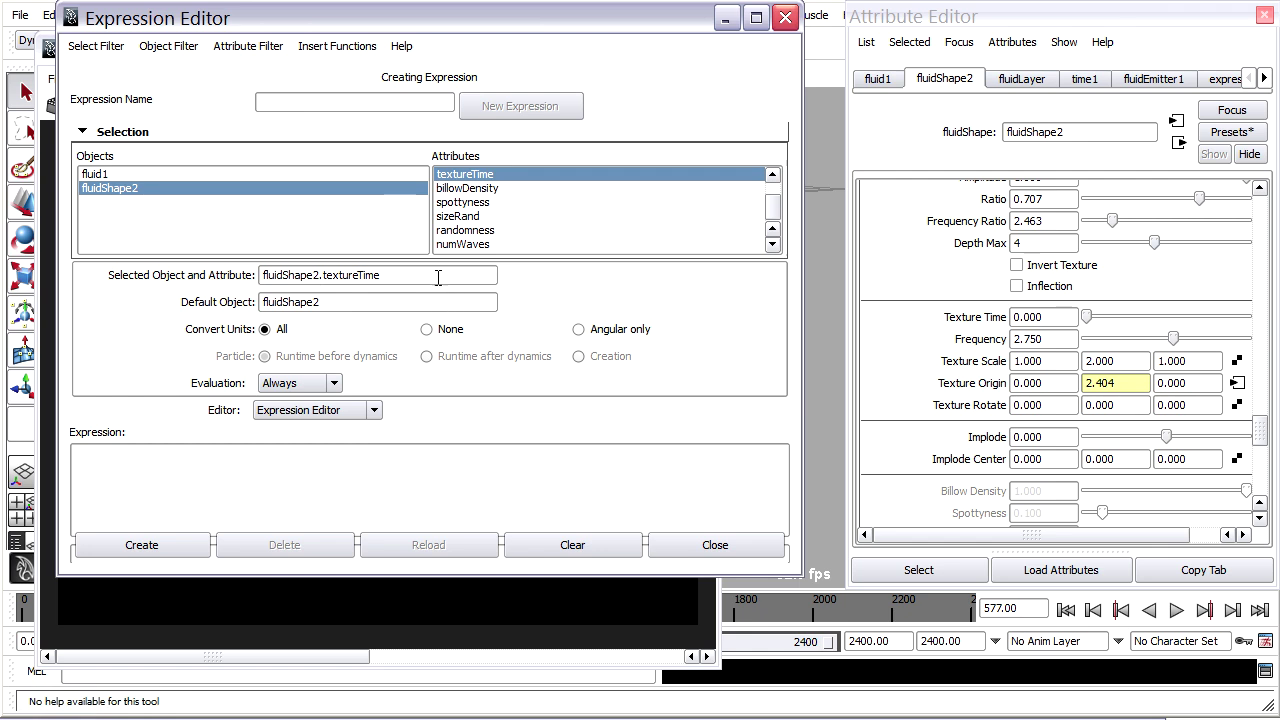
pyautogui.moveTo(323, 396); pyautogui.dragTo(300, 482)
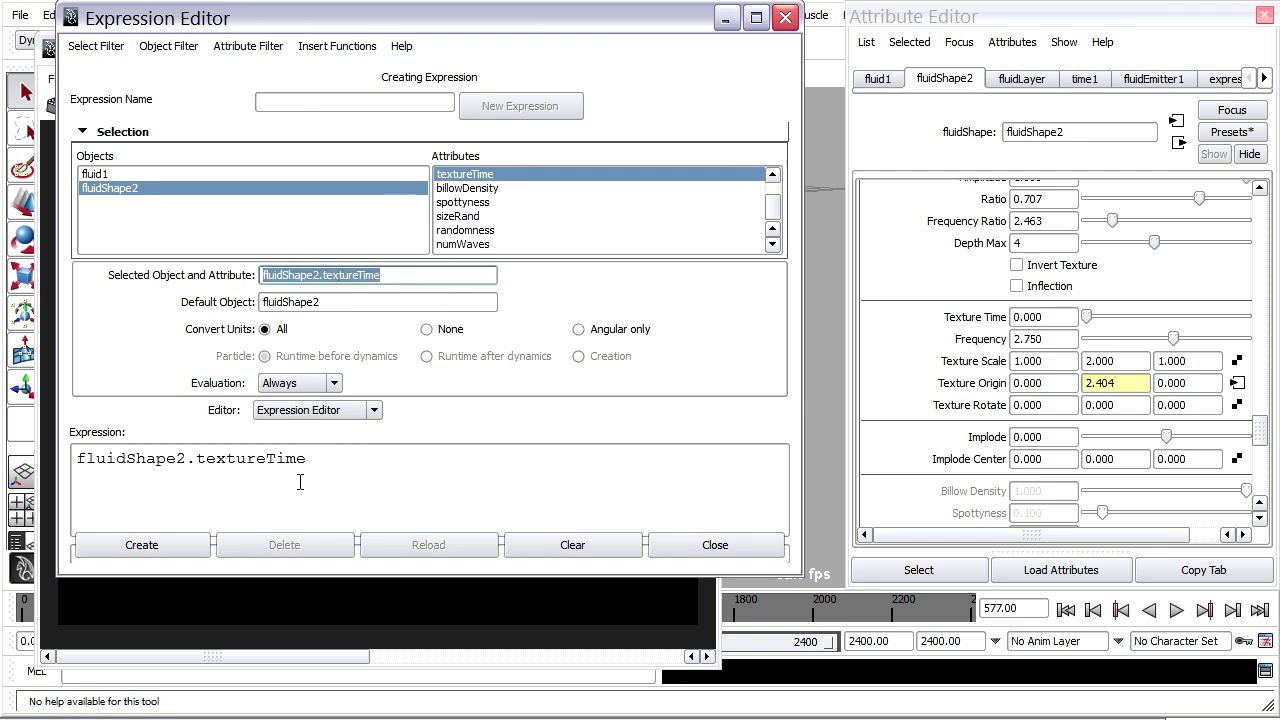
pyautogui.click(361, 465)
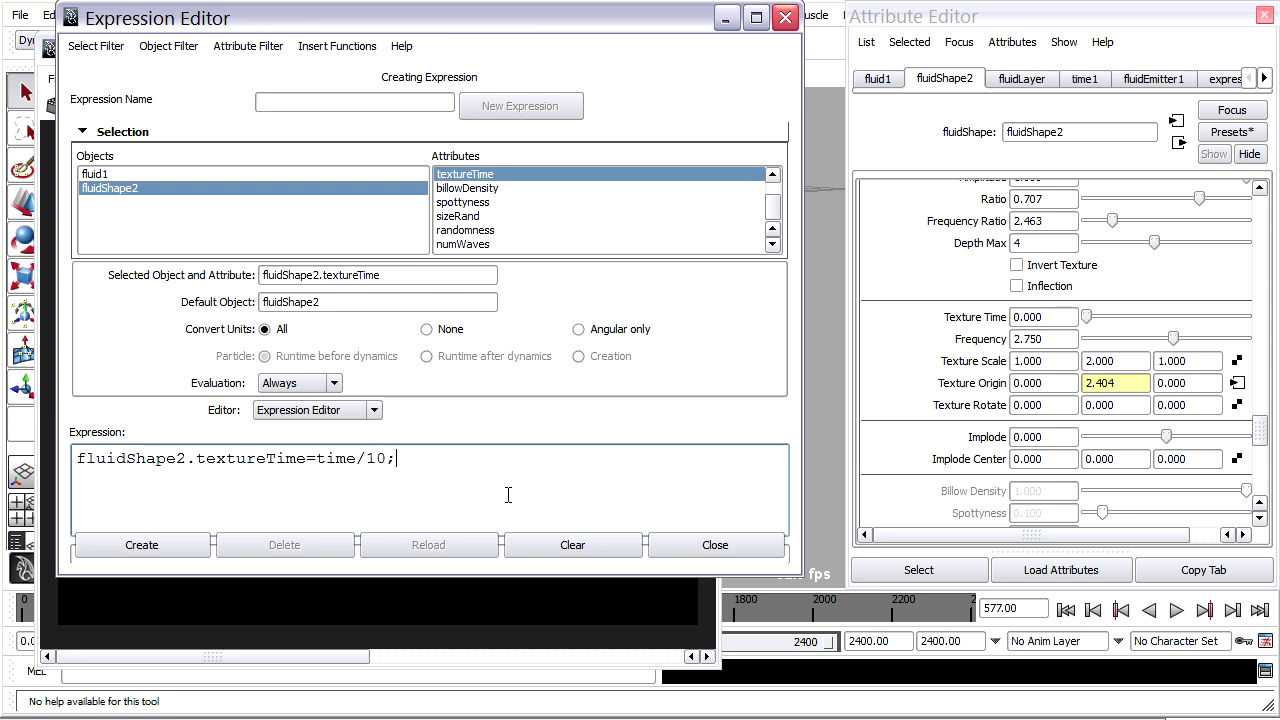
pyautogui.click(145, 546)
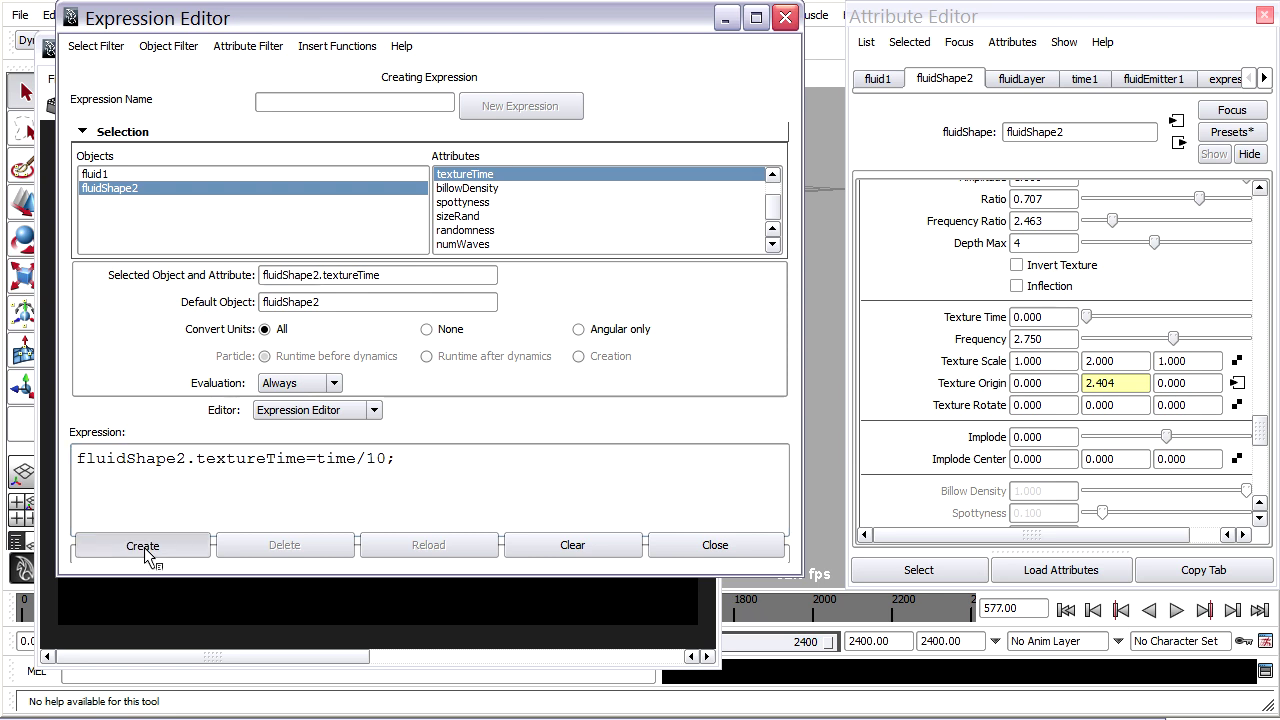
pyautogui.click(725, 18)
# Step: Play the fluid simulation from frame 0 to preview the time-driven flame noise
pyautogui.click(913, 262)
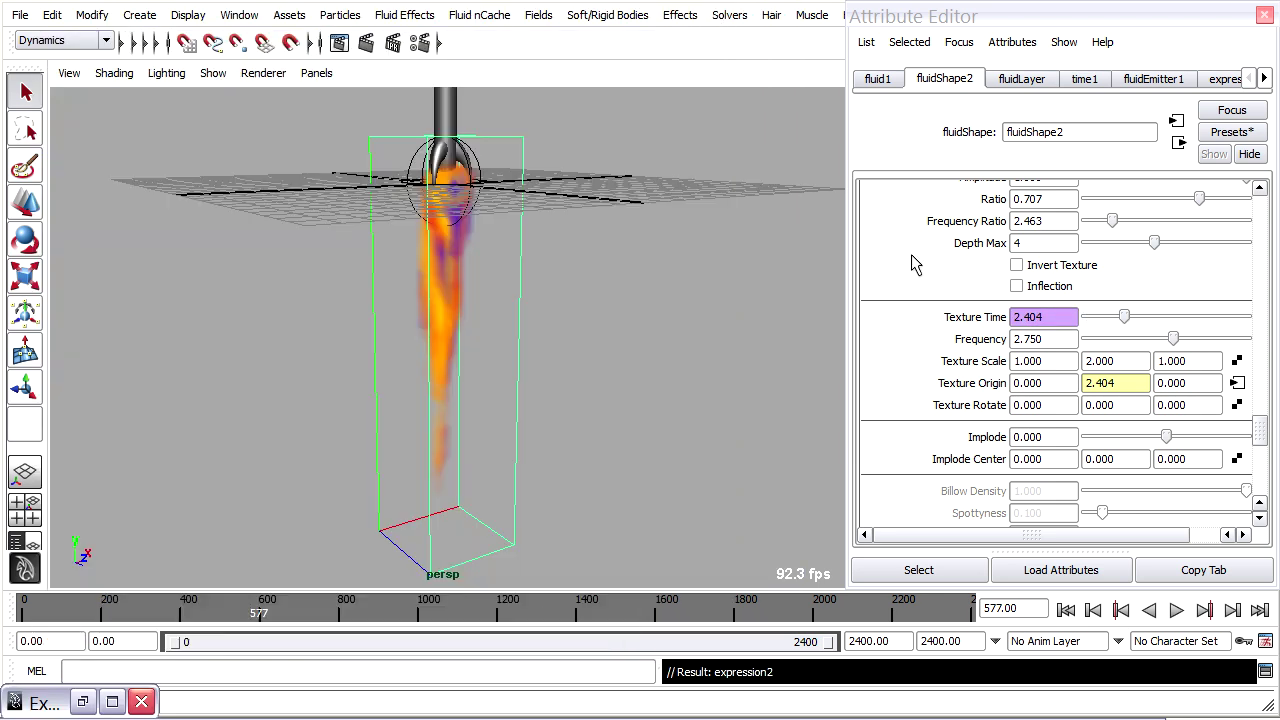
pyautogui.click(1177, 610)
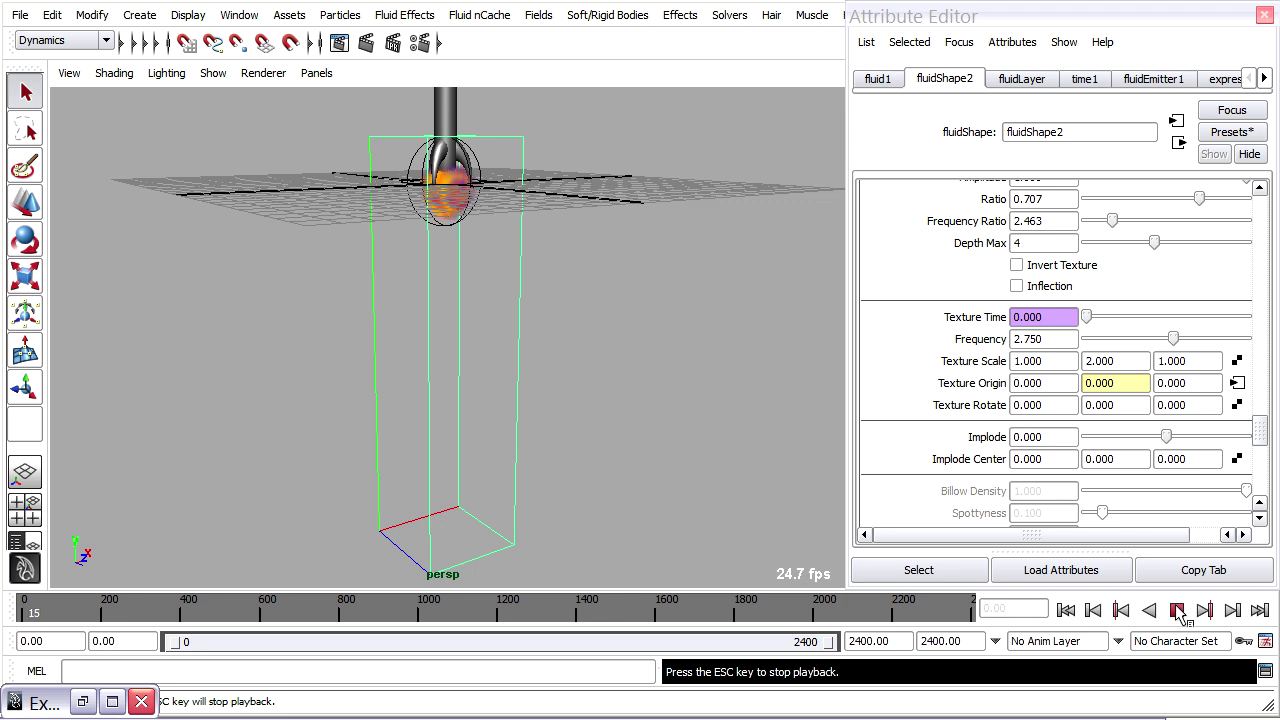